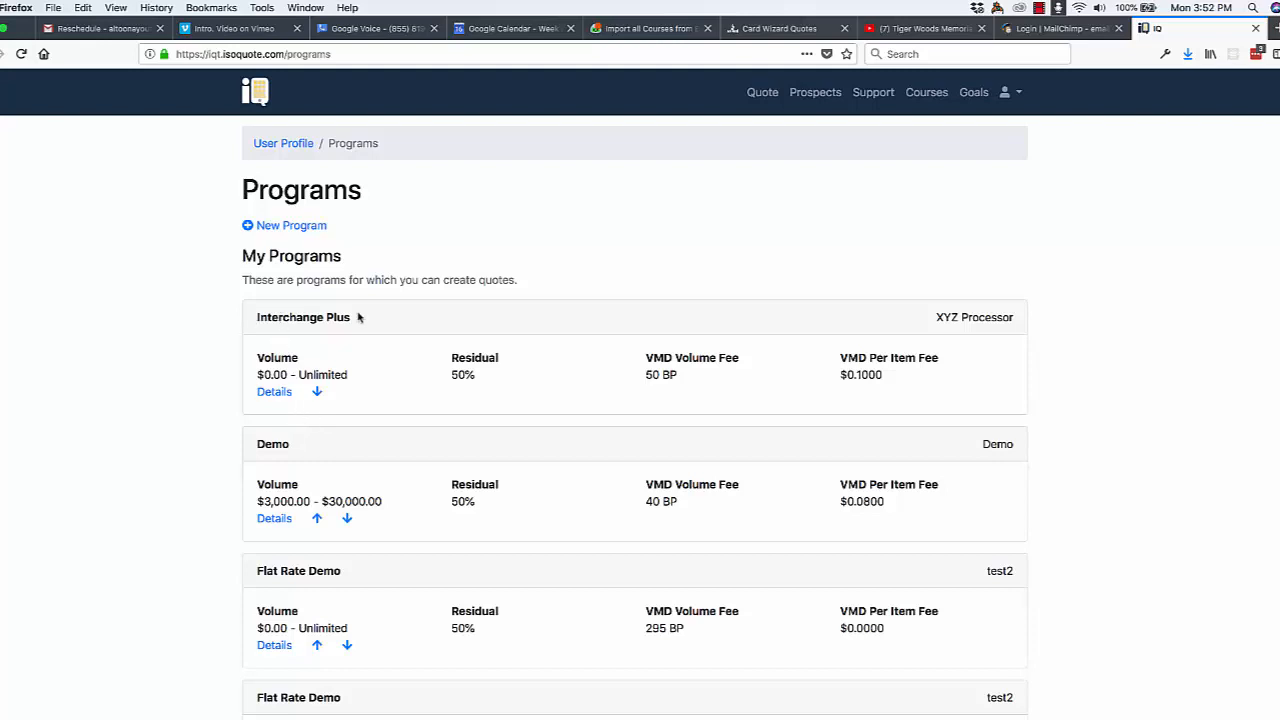
- Clone the Interchange Plus program from XYZ Processor, rename the copy True Flat Rate and save it
left_click(283, 396)
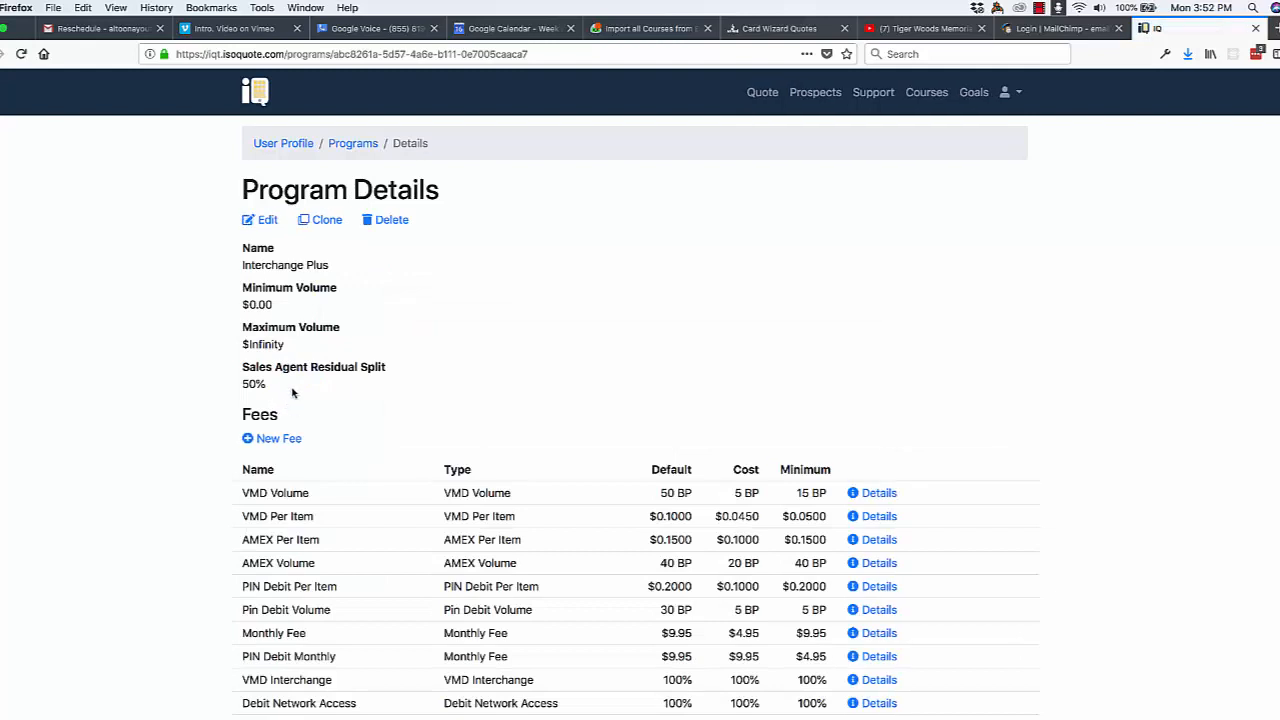
left_click(327, 221)
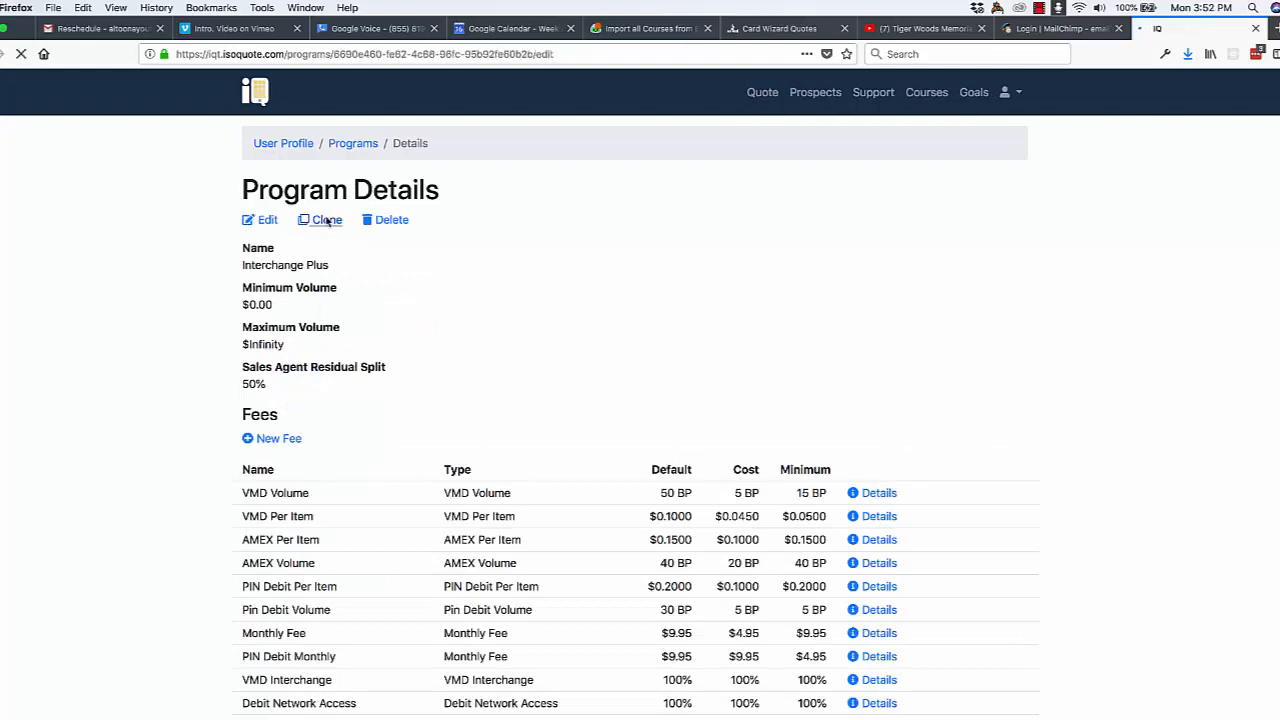
left_click(341, 300)
left_click(386, 366)
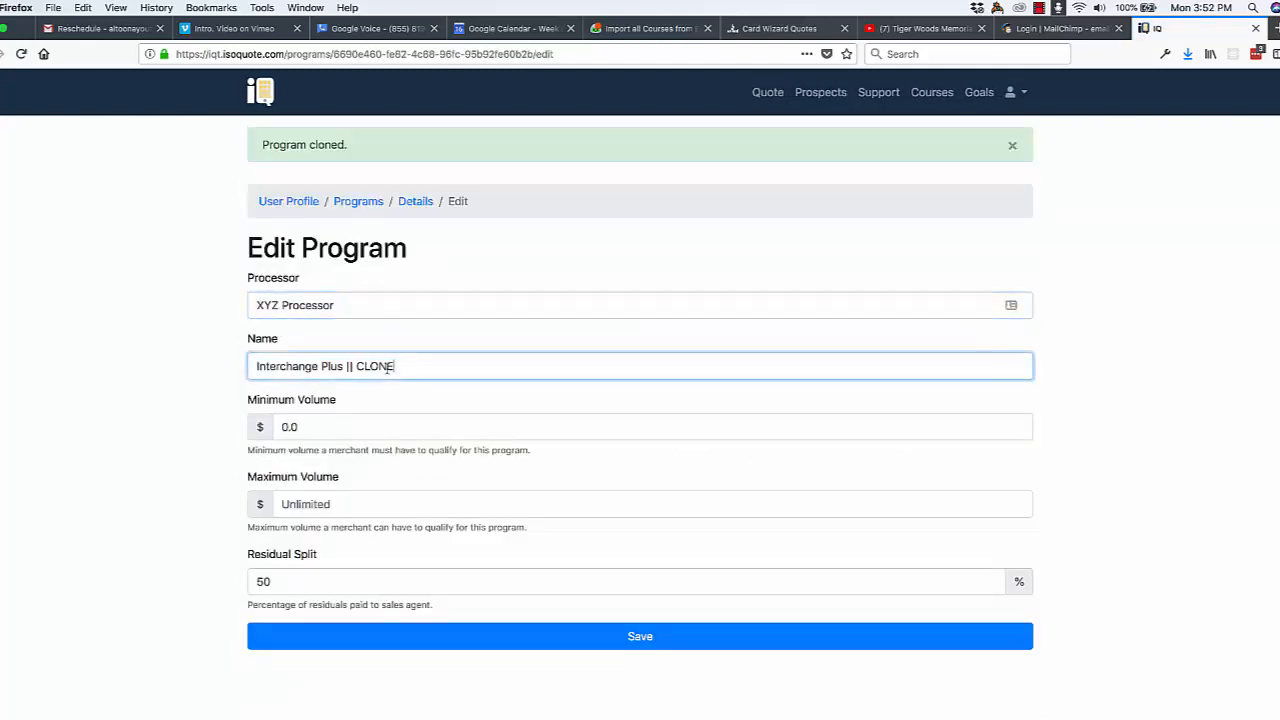
left_click_drag(386, 366, 218, 360)
type("True")
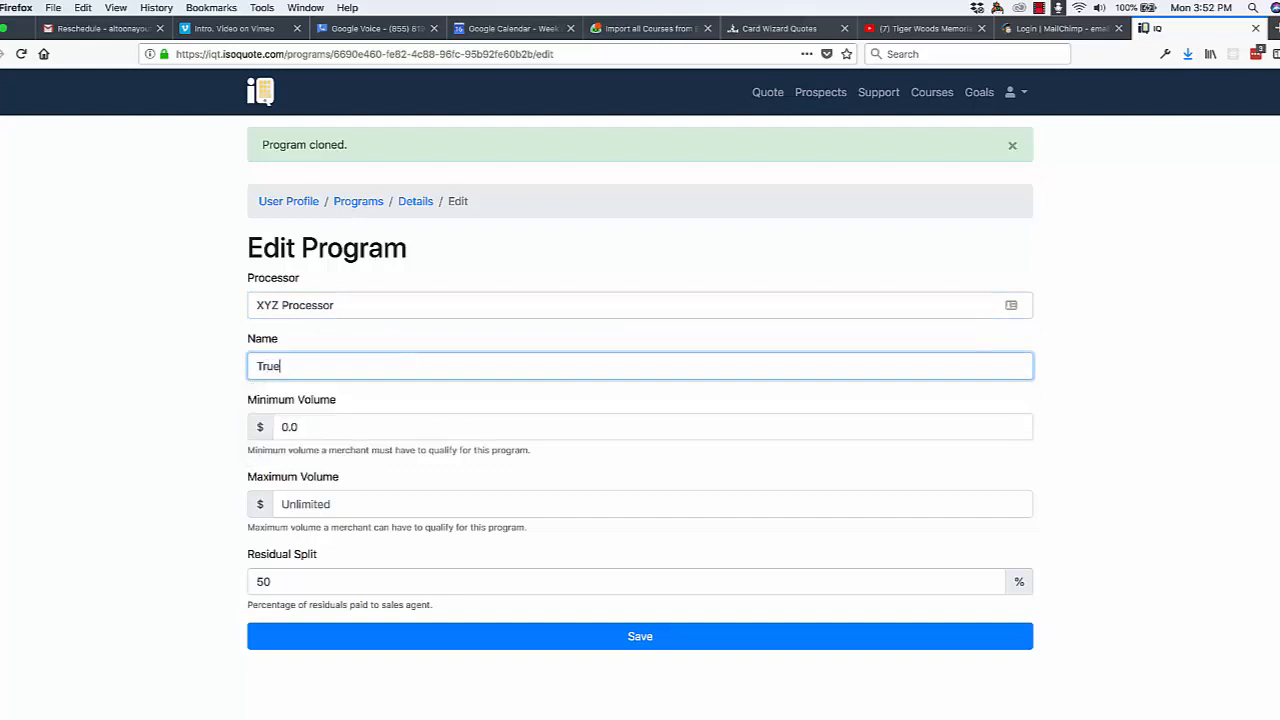
type(" Flat Rate")
left_click(338, 426)
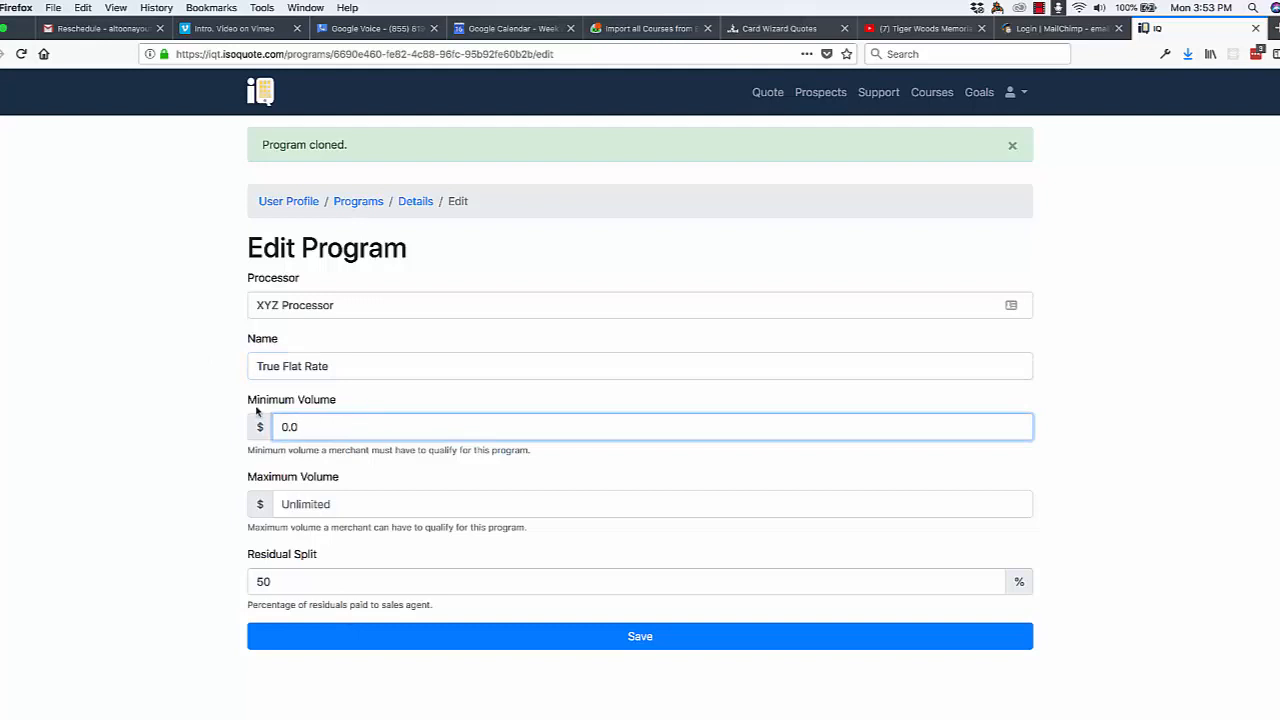
left_click(345, 506)
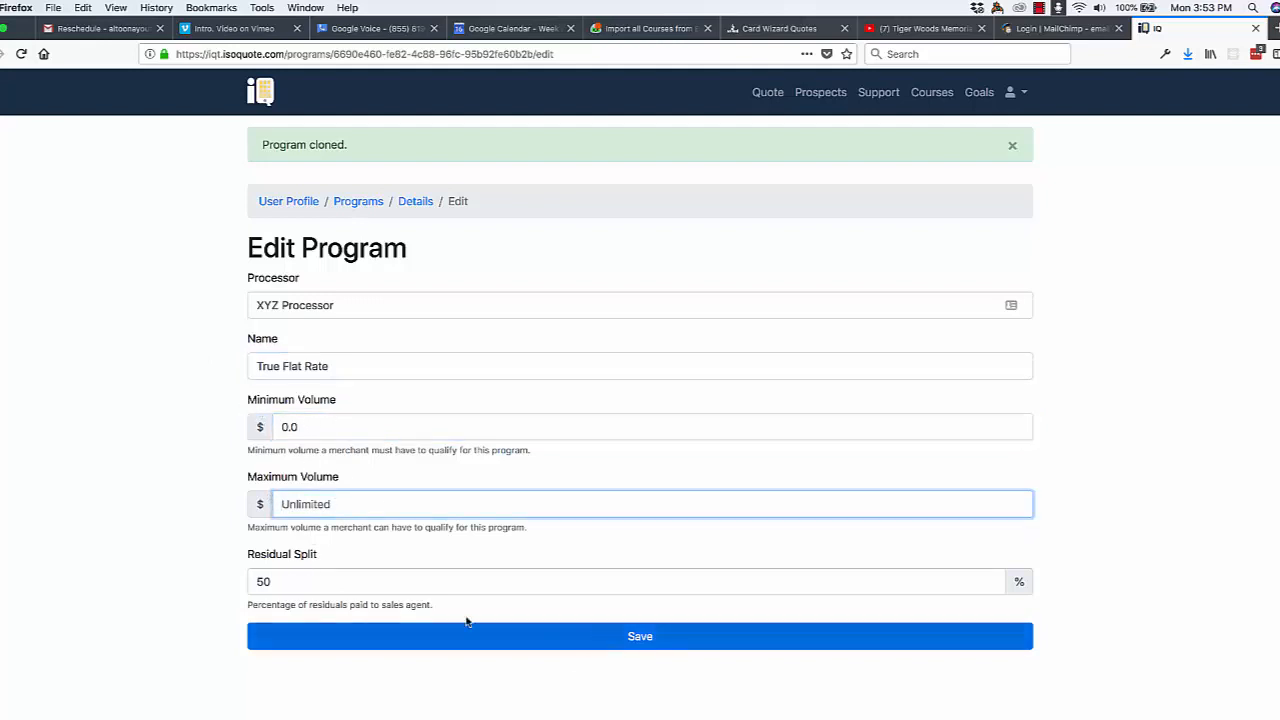
left_click(605, 634)
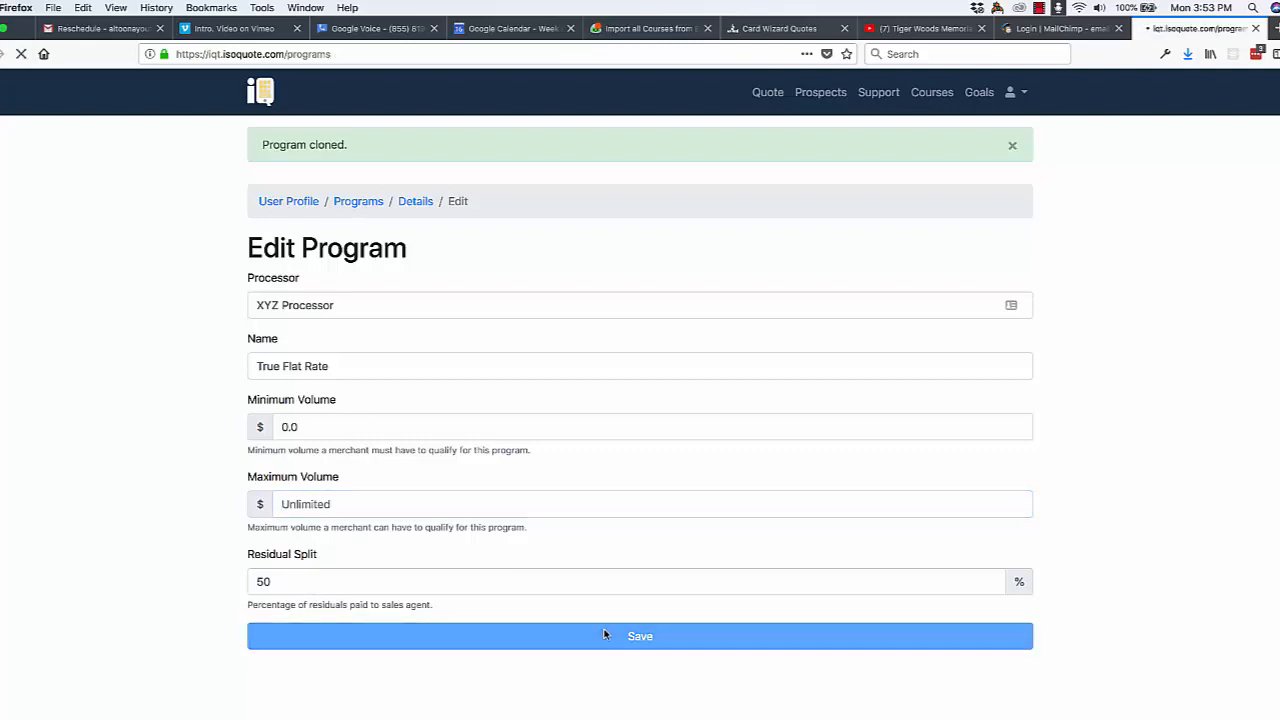
- Open the details of the True Flat Rate program from the My Programs list
scroll(407, 489, "down", 3)
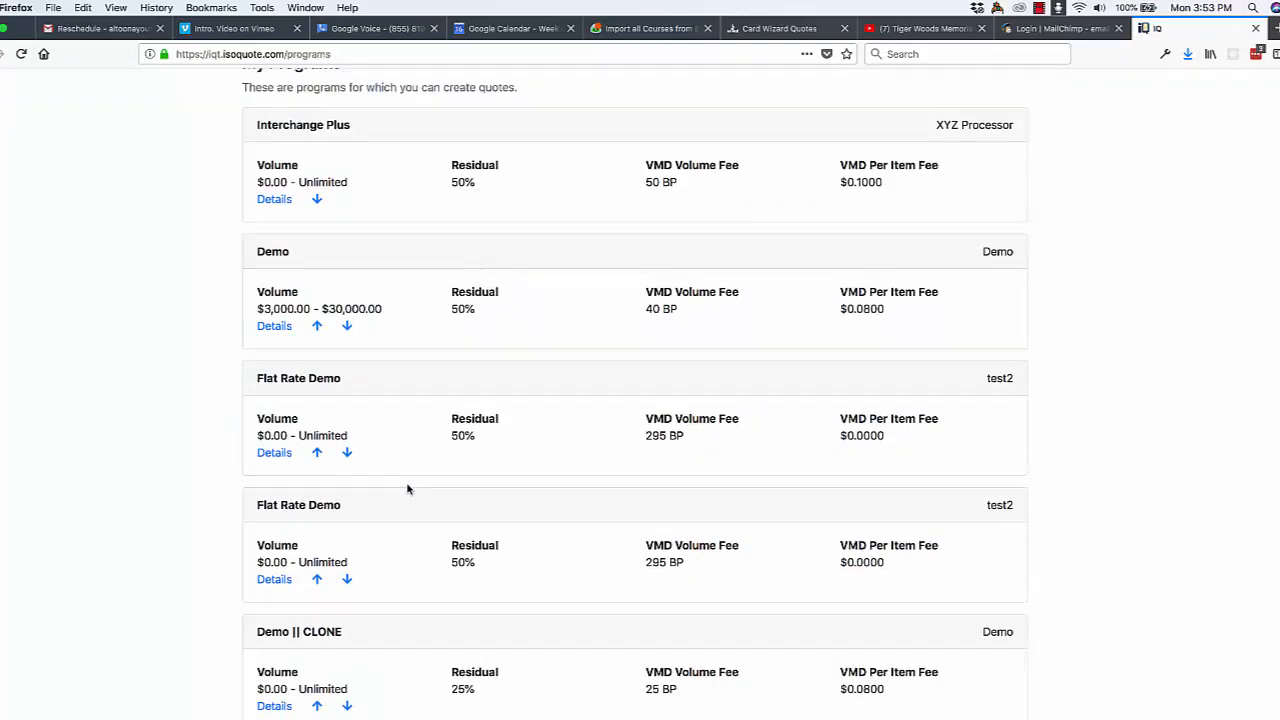
scroll(407, 489, "down", 4)
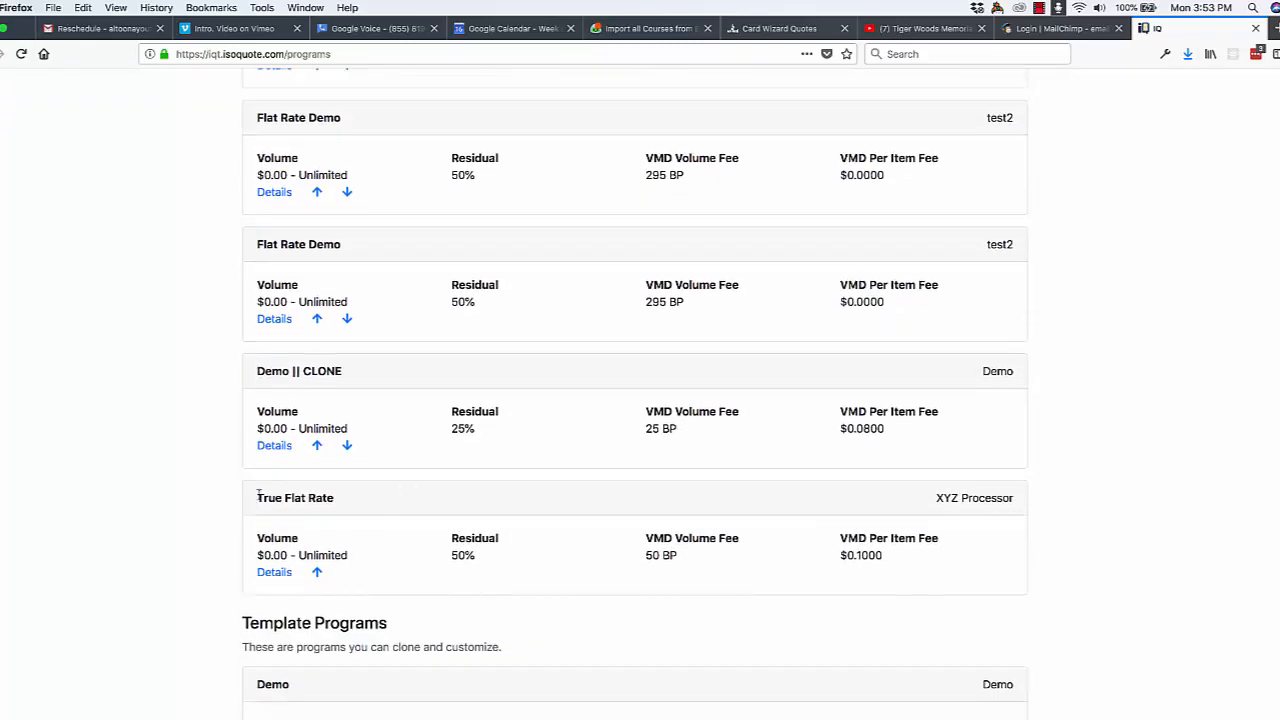
left_click(280, 575)
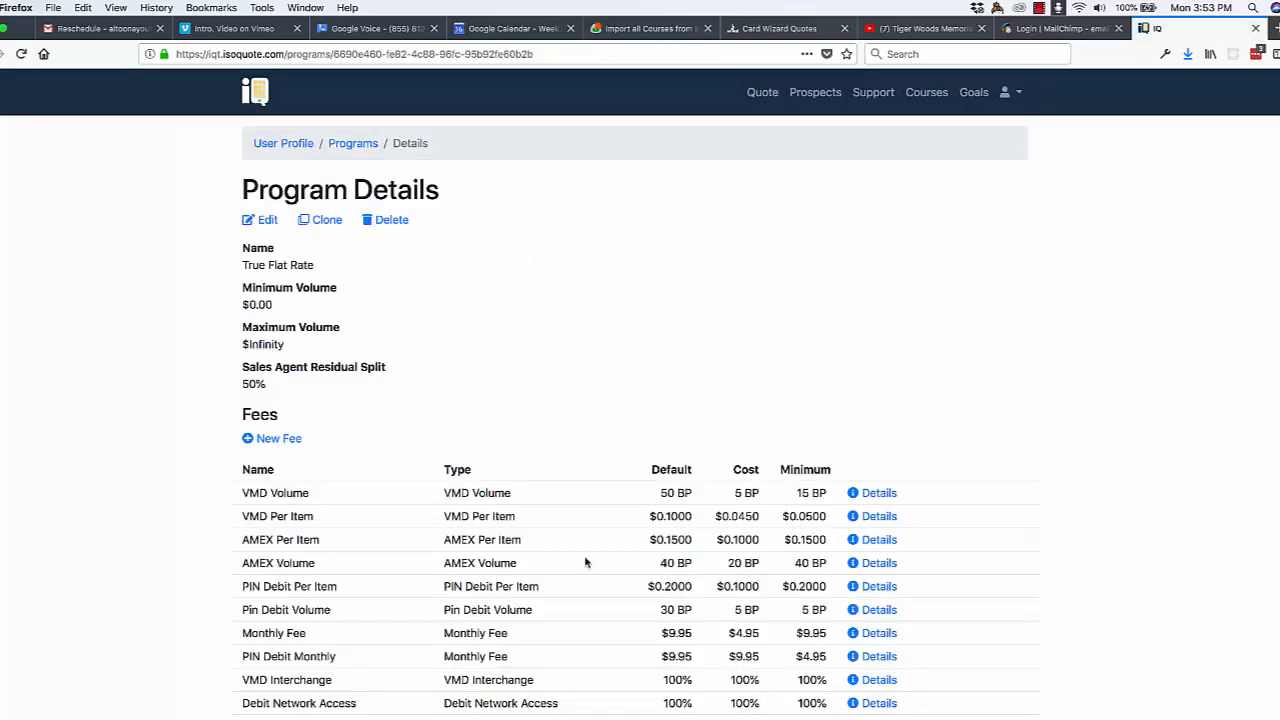
- Set the VMD Volume fee's default to 325 BP and its minimum to 275 BP, and save the fee
scroll(1038, 346, "down", 4)
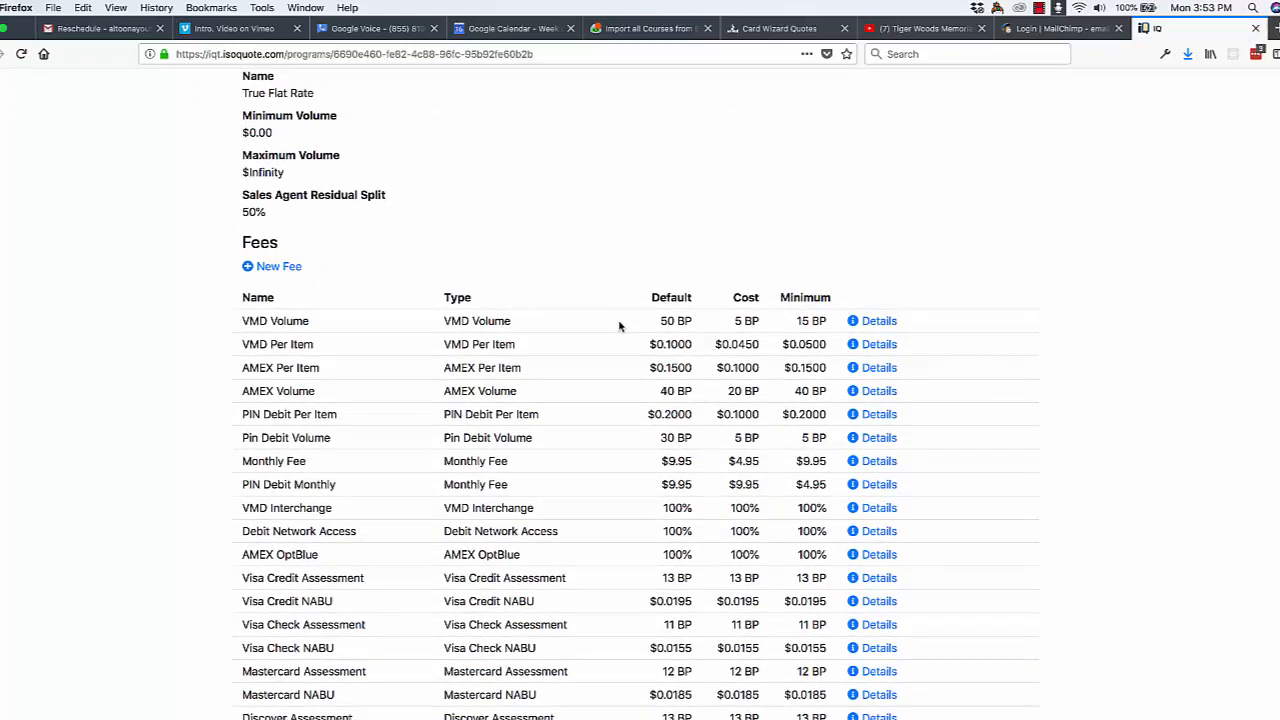
left_click(881, 321)
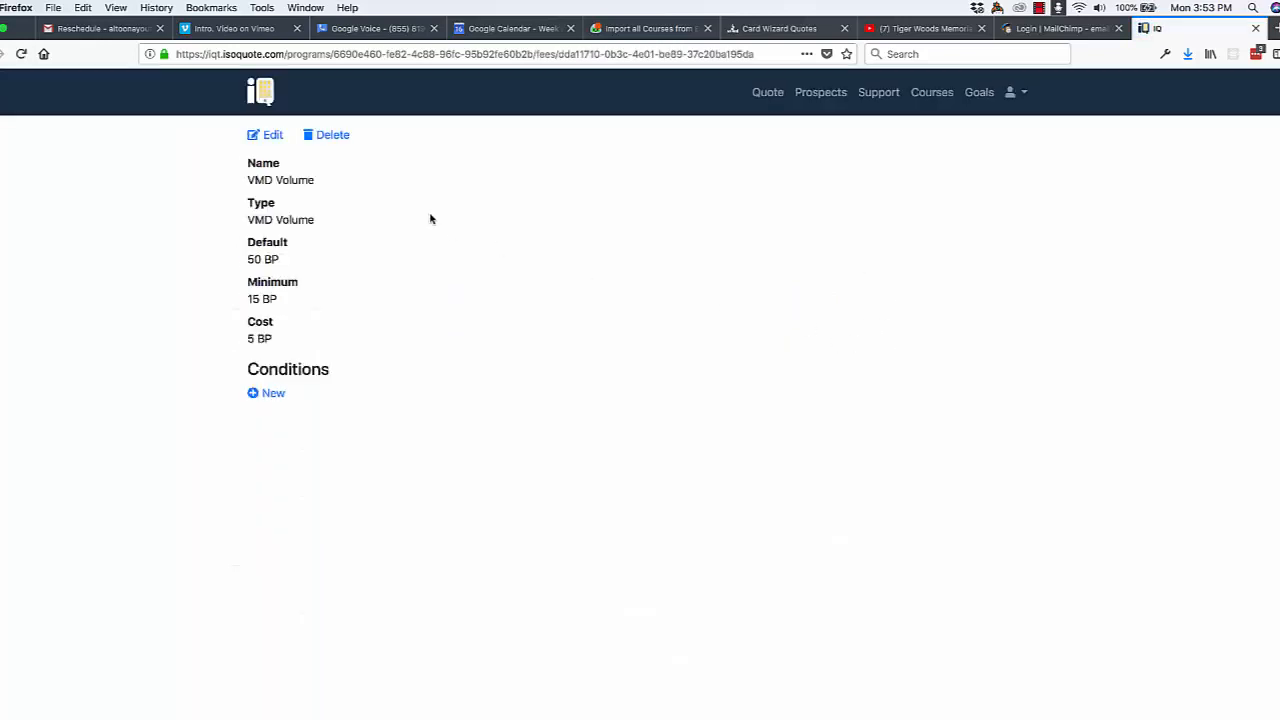
left_click(272, 136)
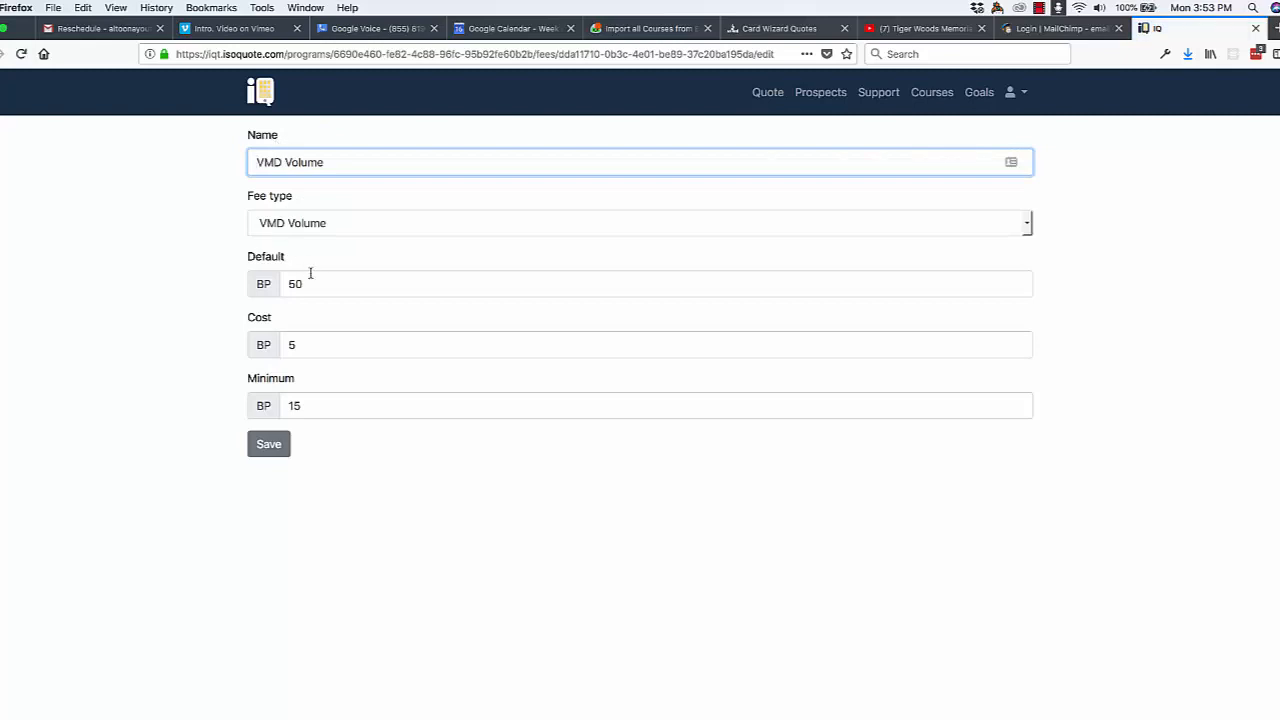
left_click_drag(321, 286, 278, 285)
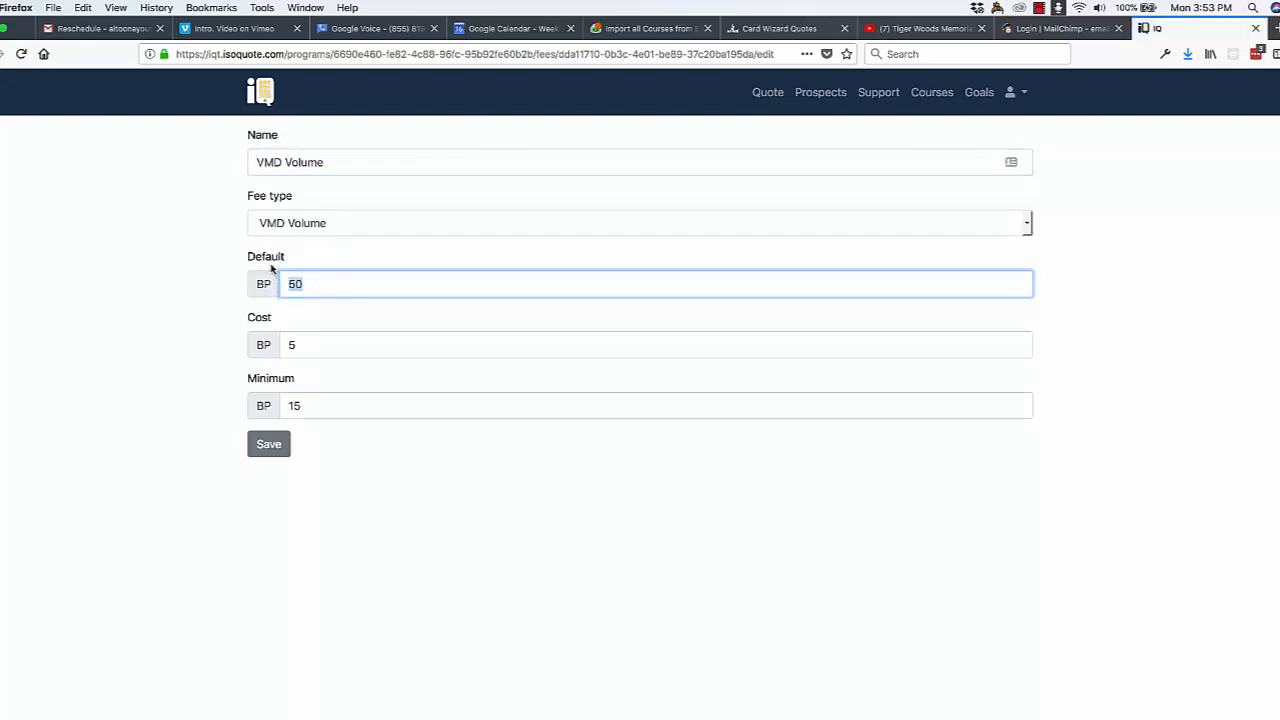
type("325")
key("Tab")
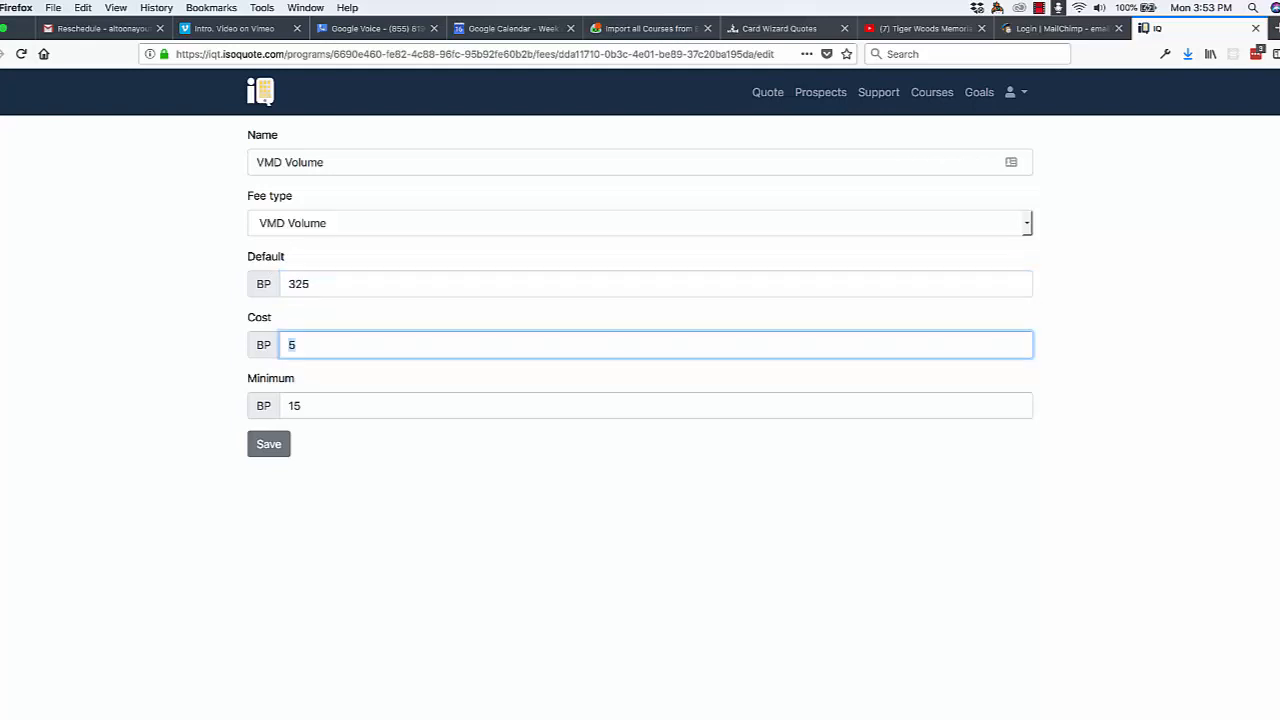
key("Tab")
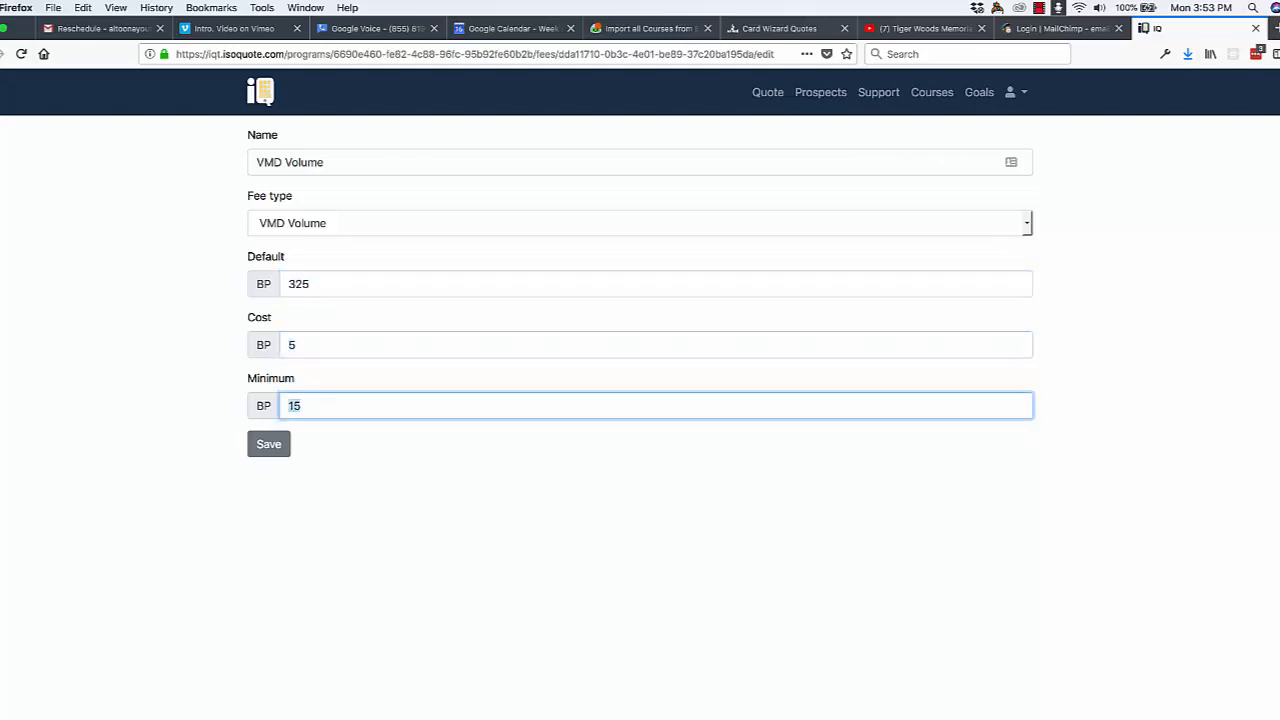
type("275")
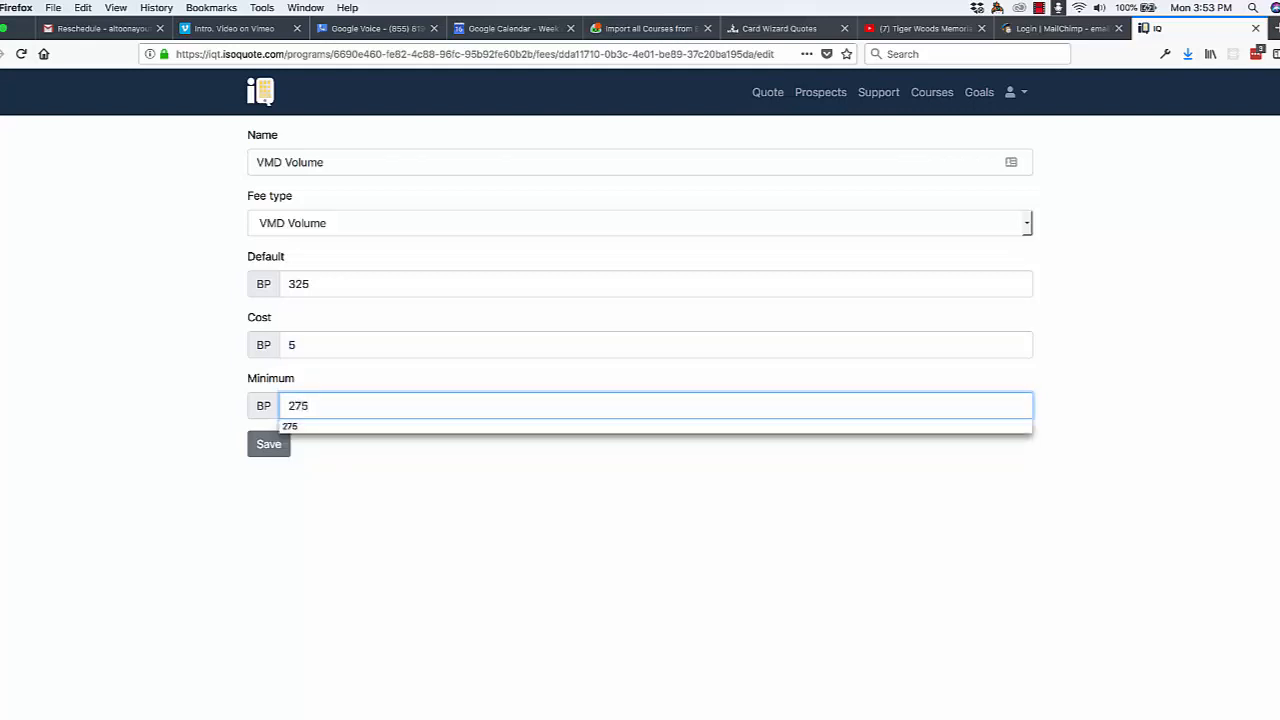
key("Tab")
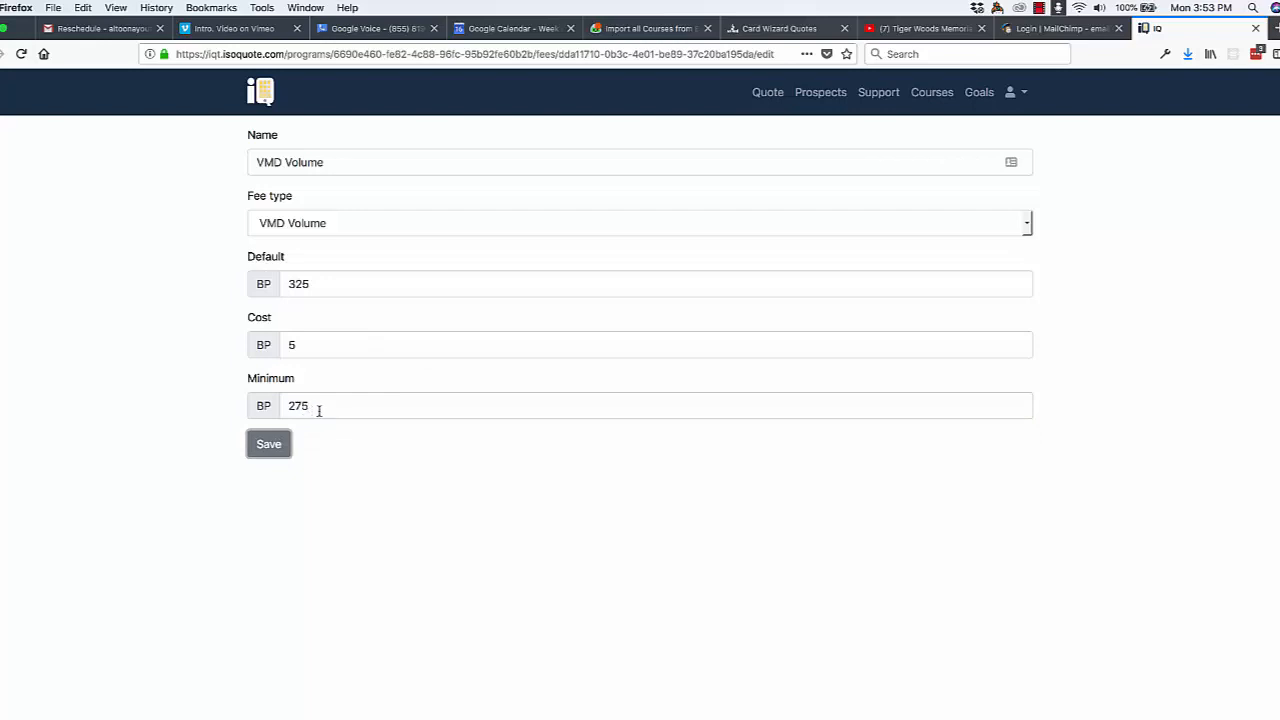
left_click(283, 449)
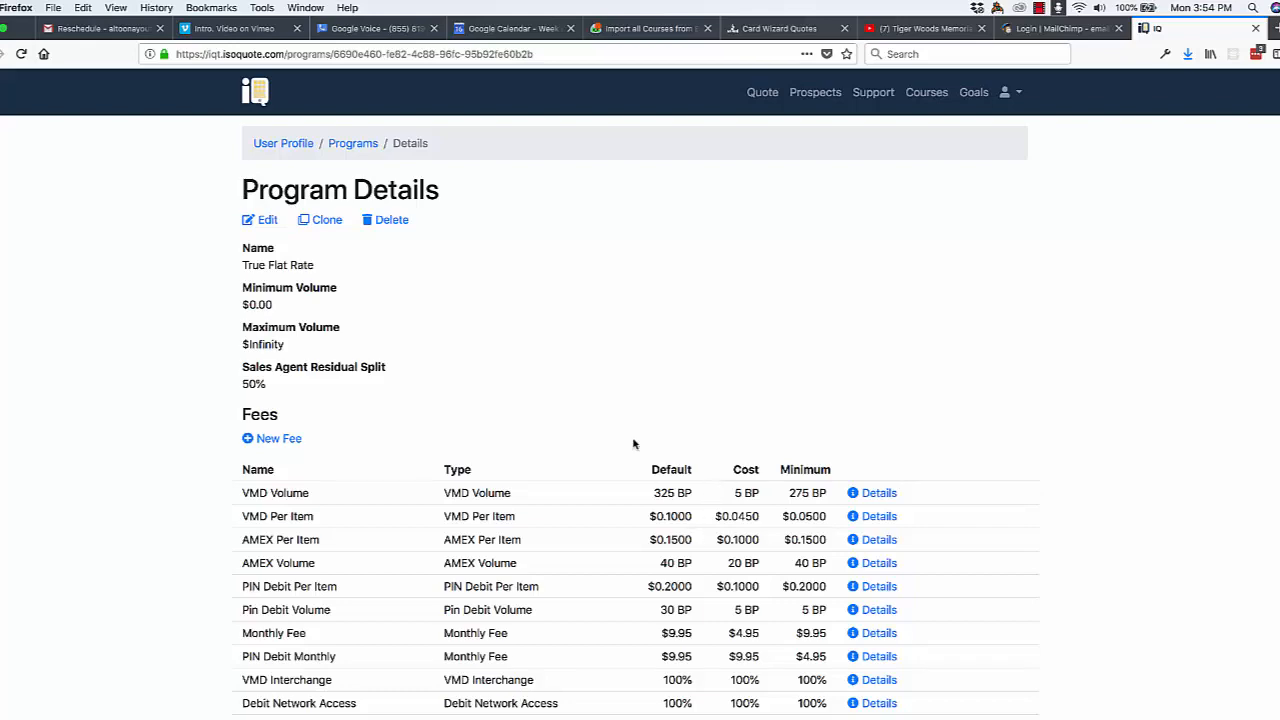
- Set the VMD Interchange fee's default and minimum to 0% and save the fee
scroll(1026, 477, "down", 4)
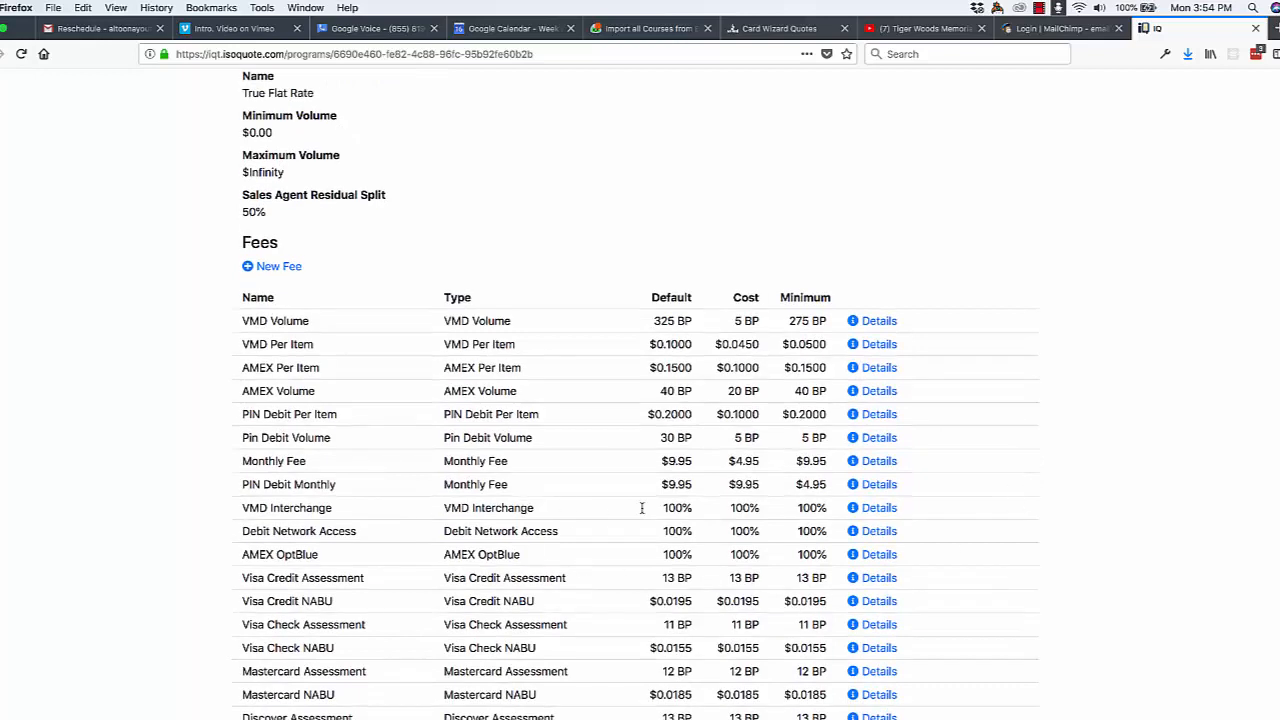
left_click(886, 508)
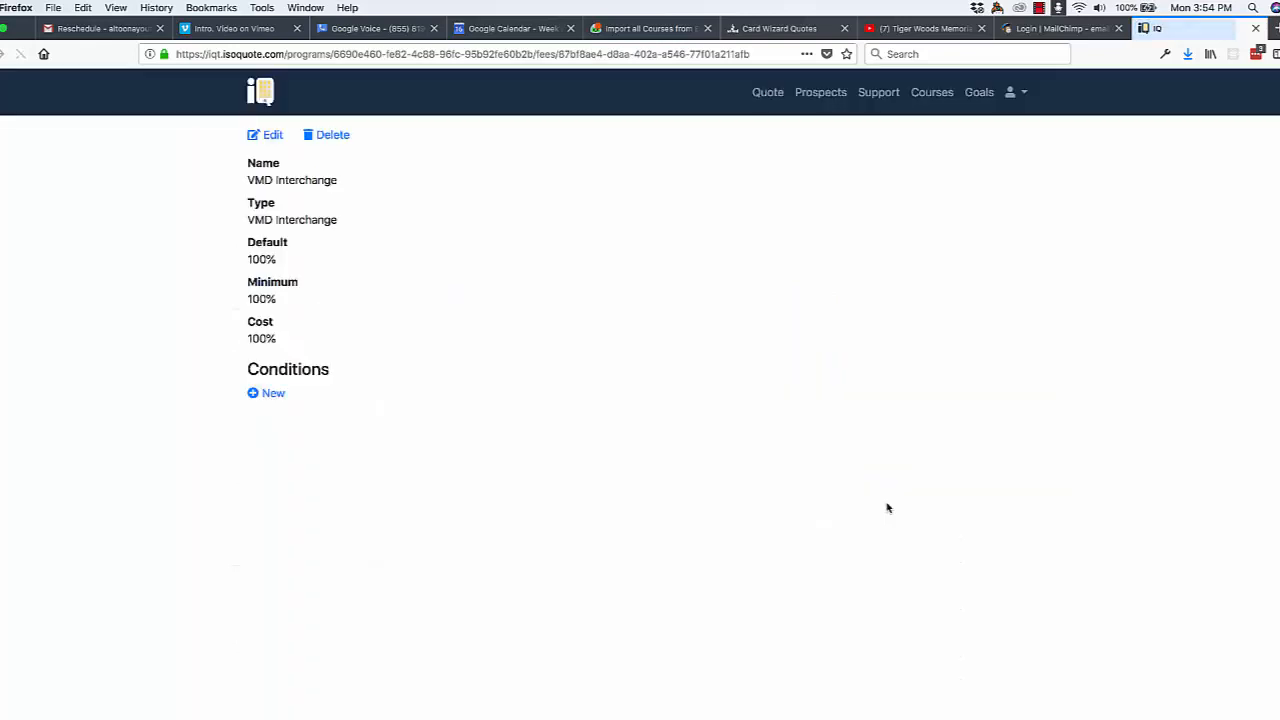
left_click(270, 136)
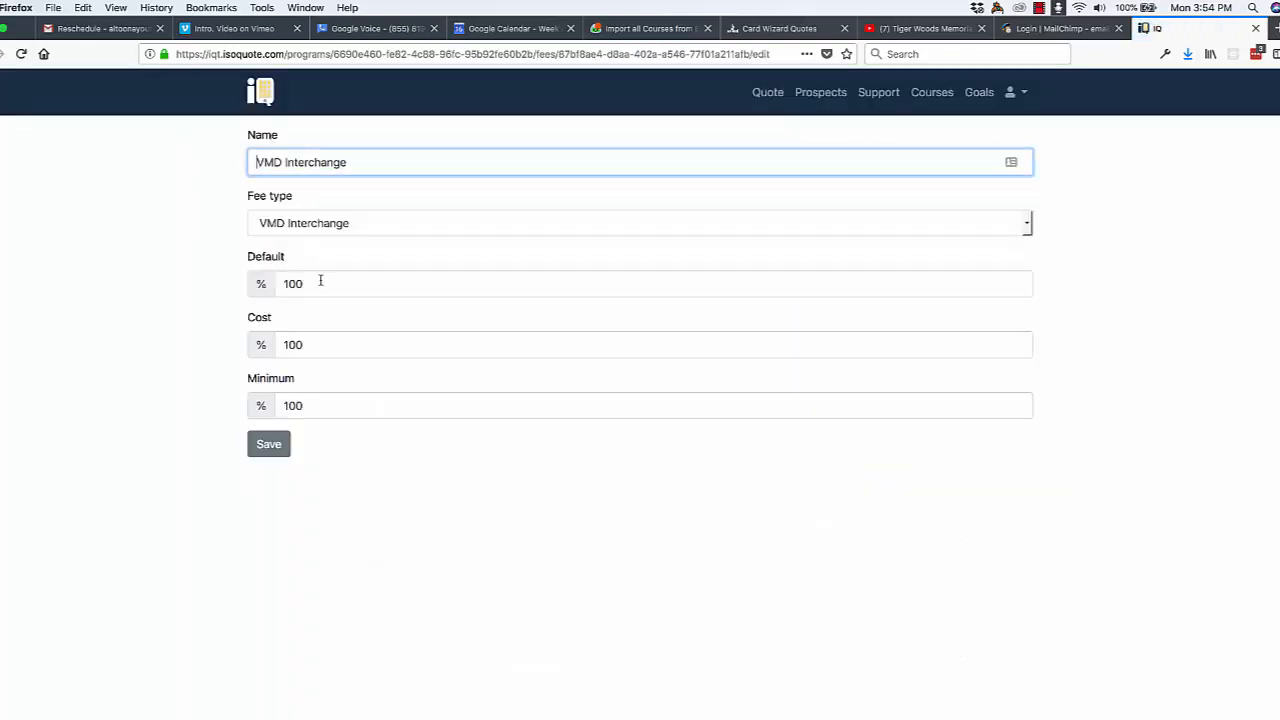
left_click(320, 283)
type("0")
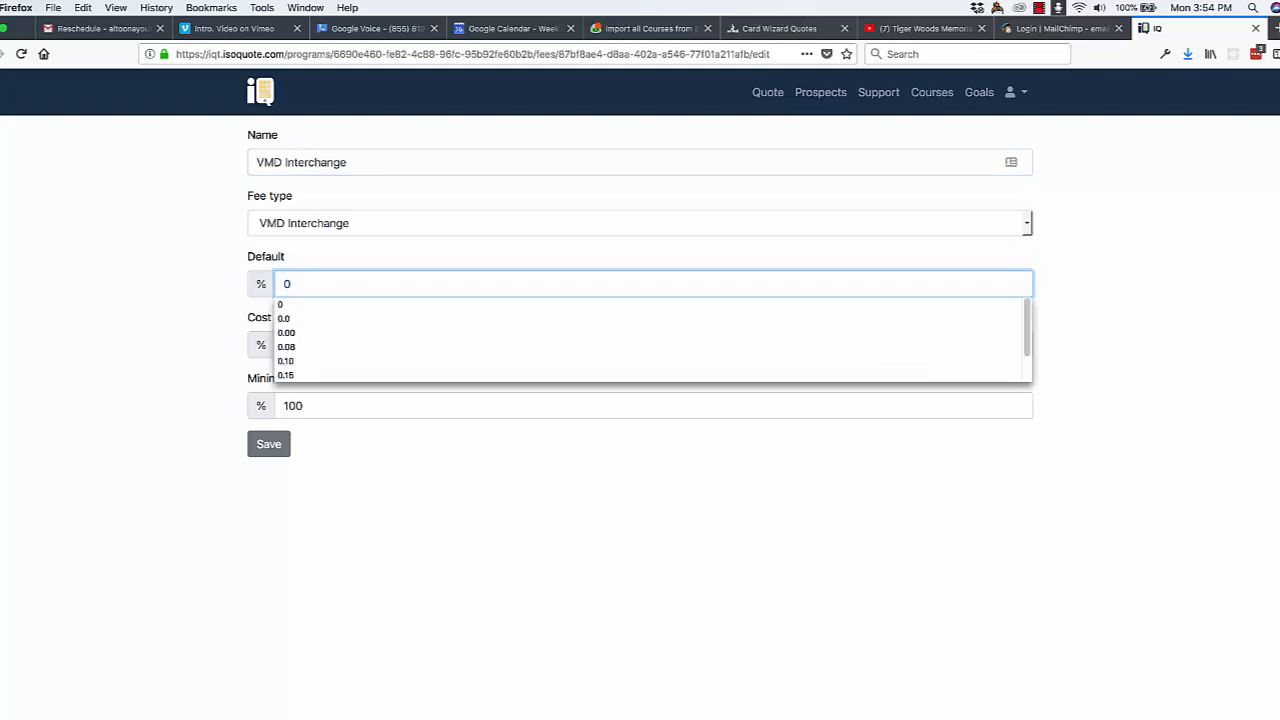
key("Tab")
key("Tab")
type("0")
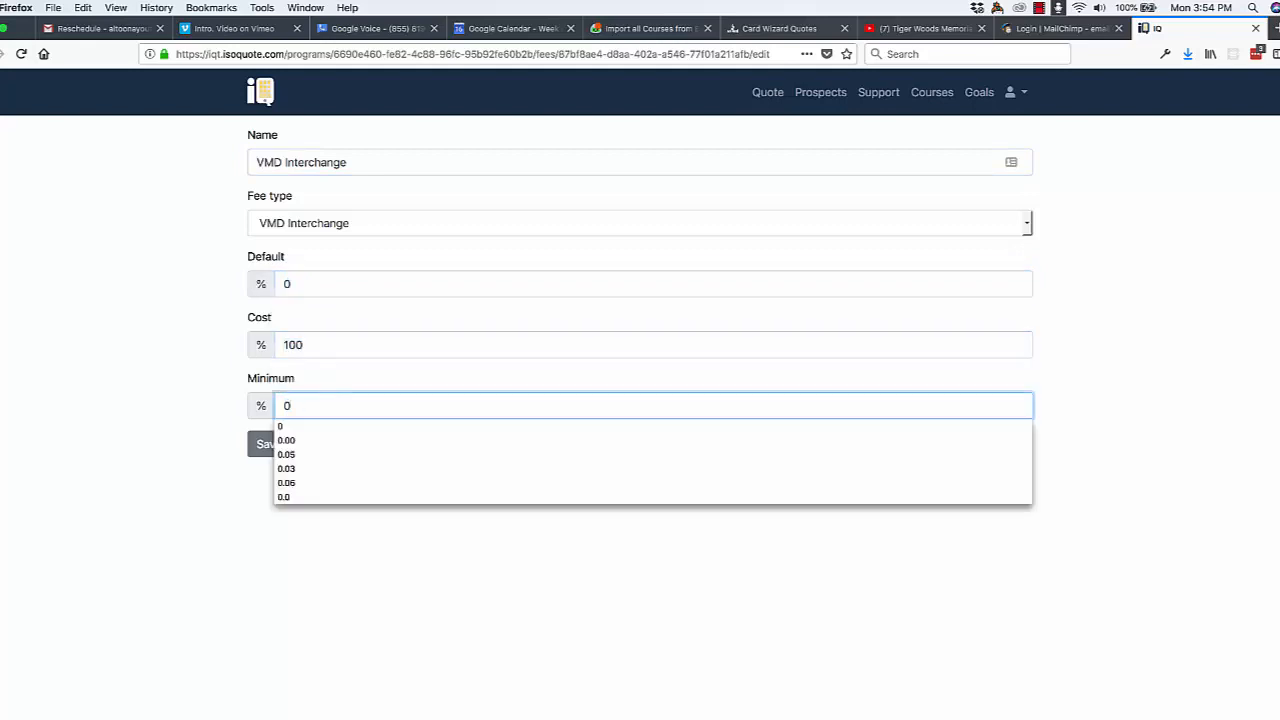
left_click(324, 284)
left_click(309, 404)
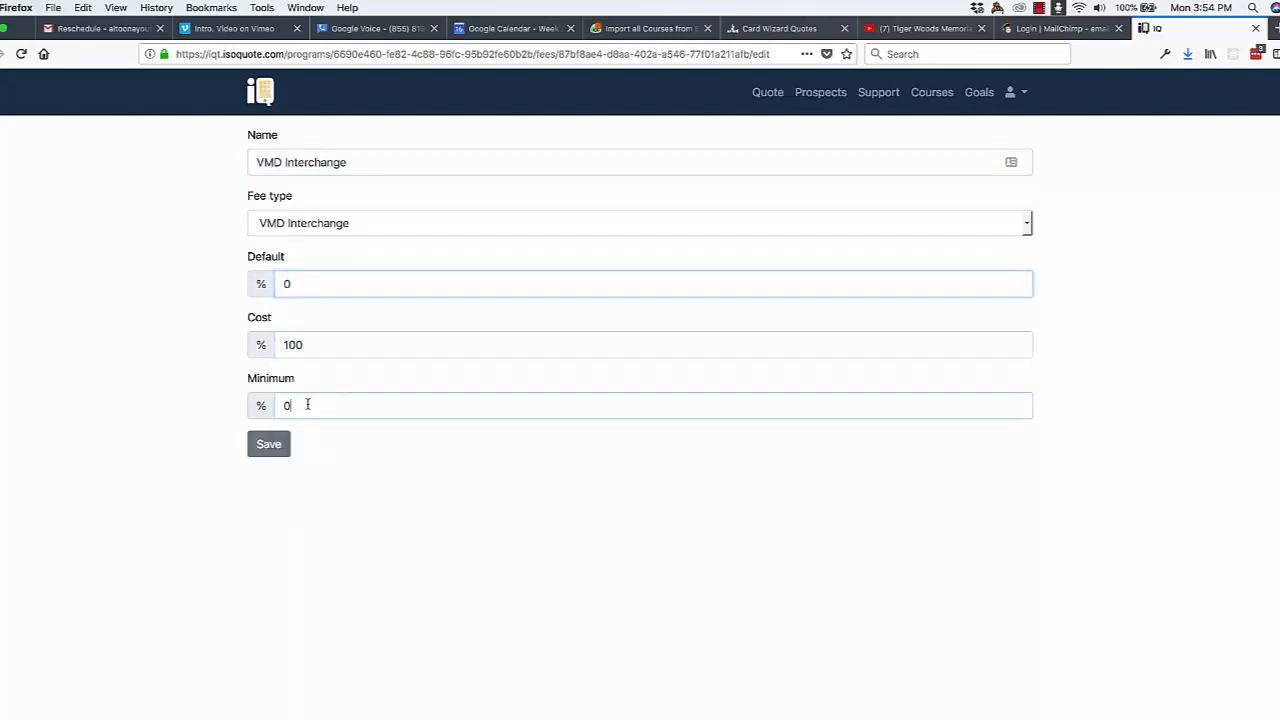
left_click(310, 344)
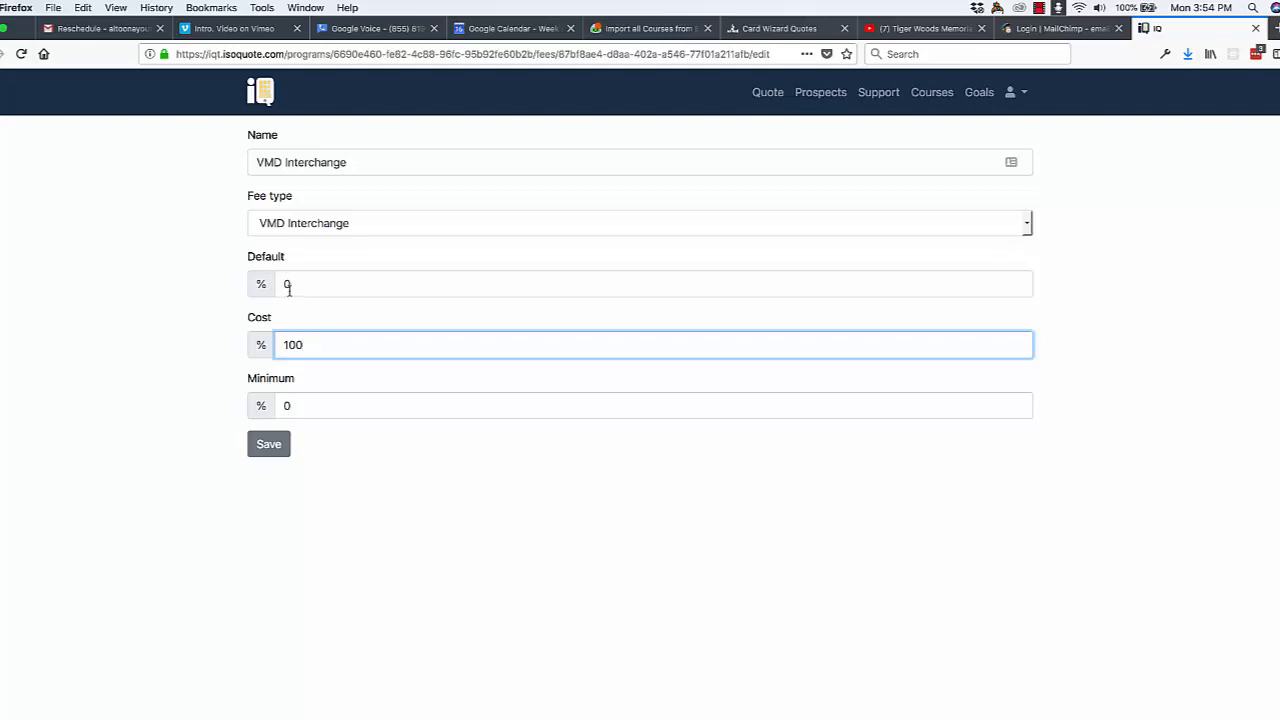
left_click(273, 447)
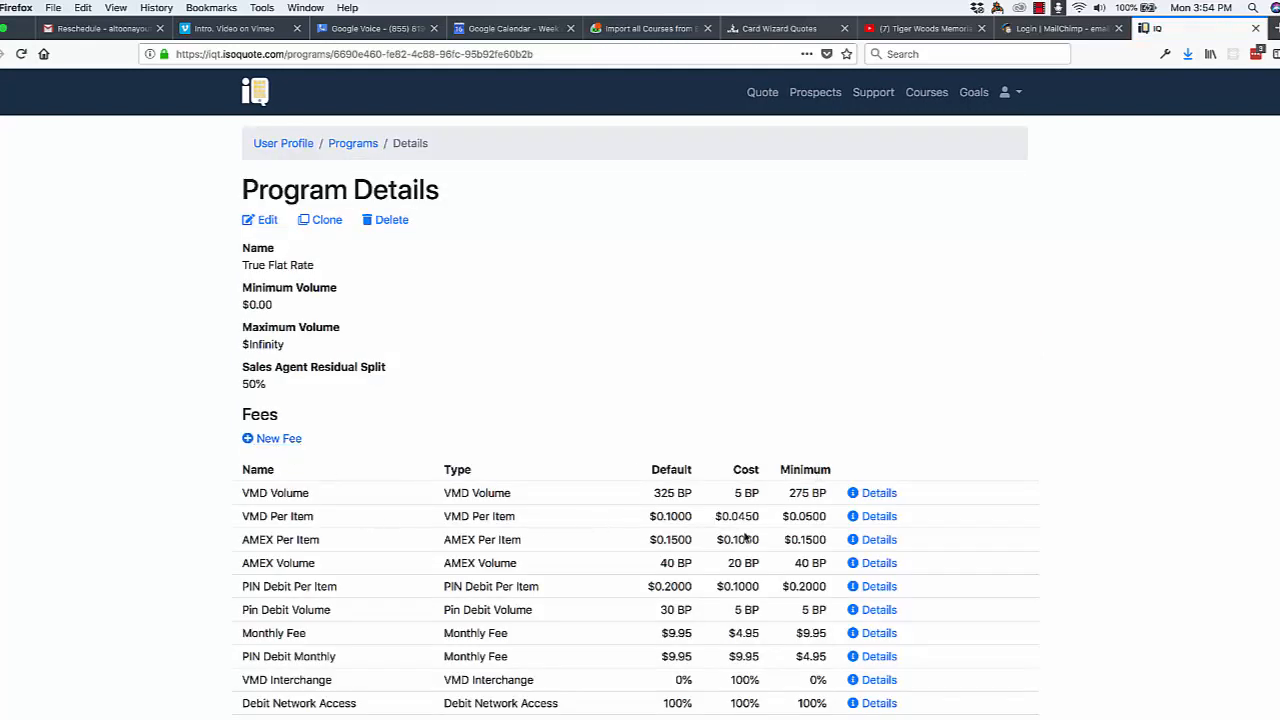
- Set the VMD Per Item fee's default and minimum to $0 and save the fee
left_click(882, 517)
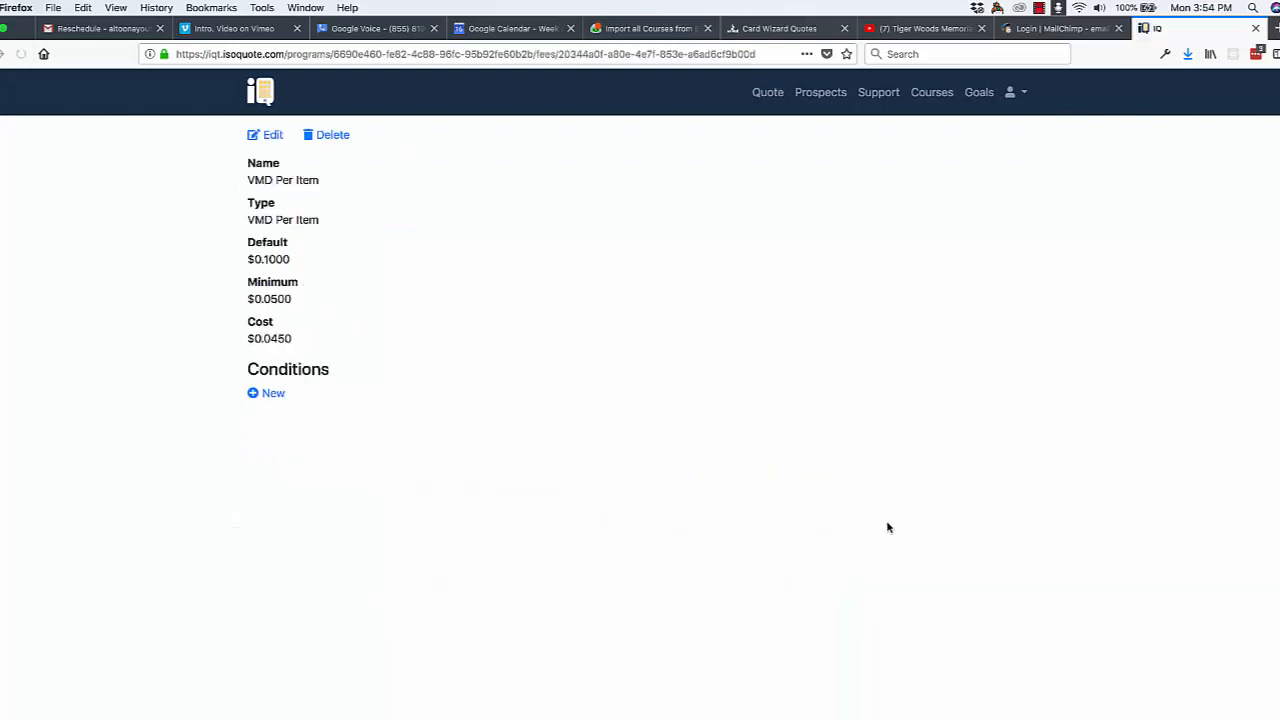
left_click(264, 134)
double_click(280, 283)
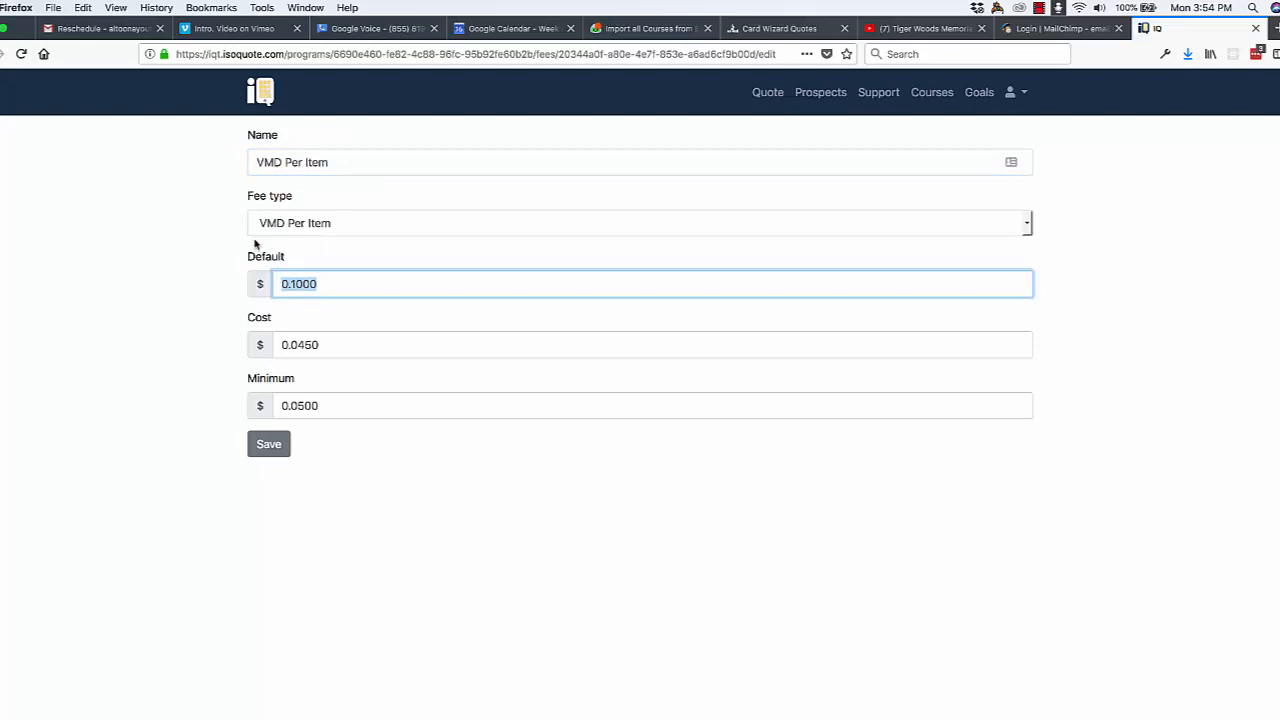
type("0")
key("Tab")
key("Tab")
type("0")
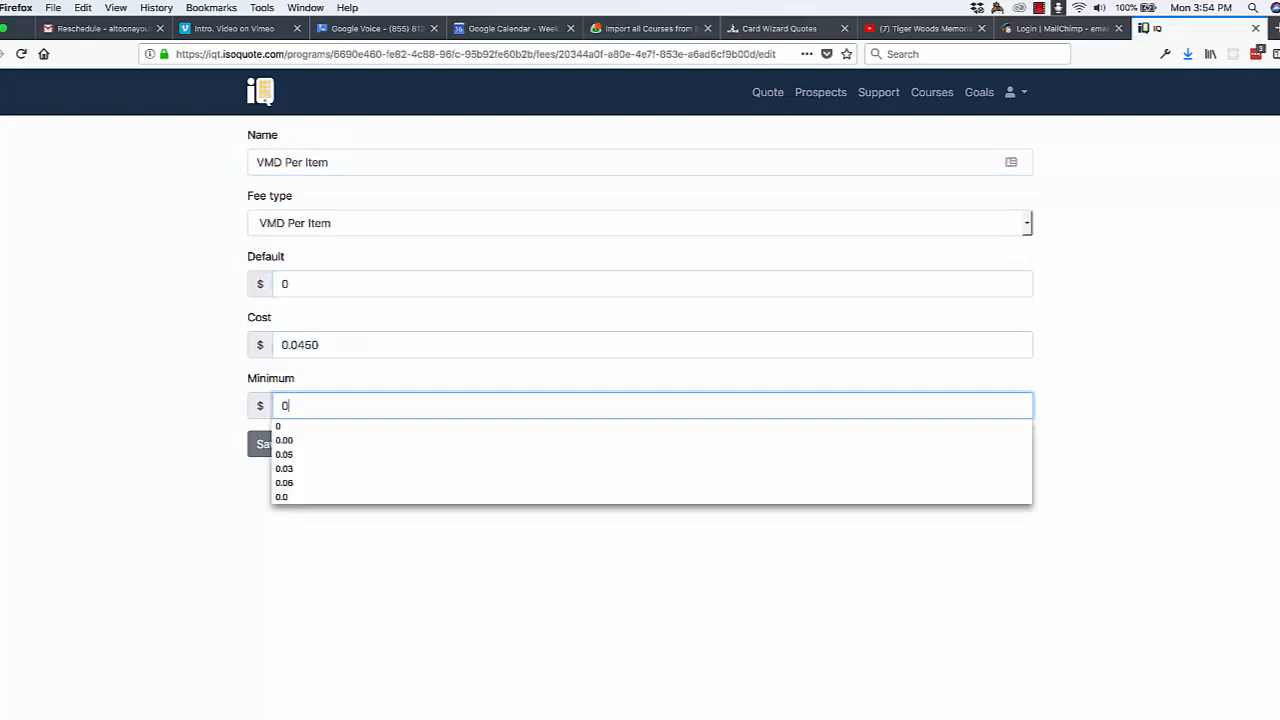
key("Tab")
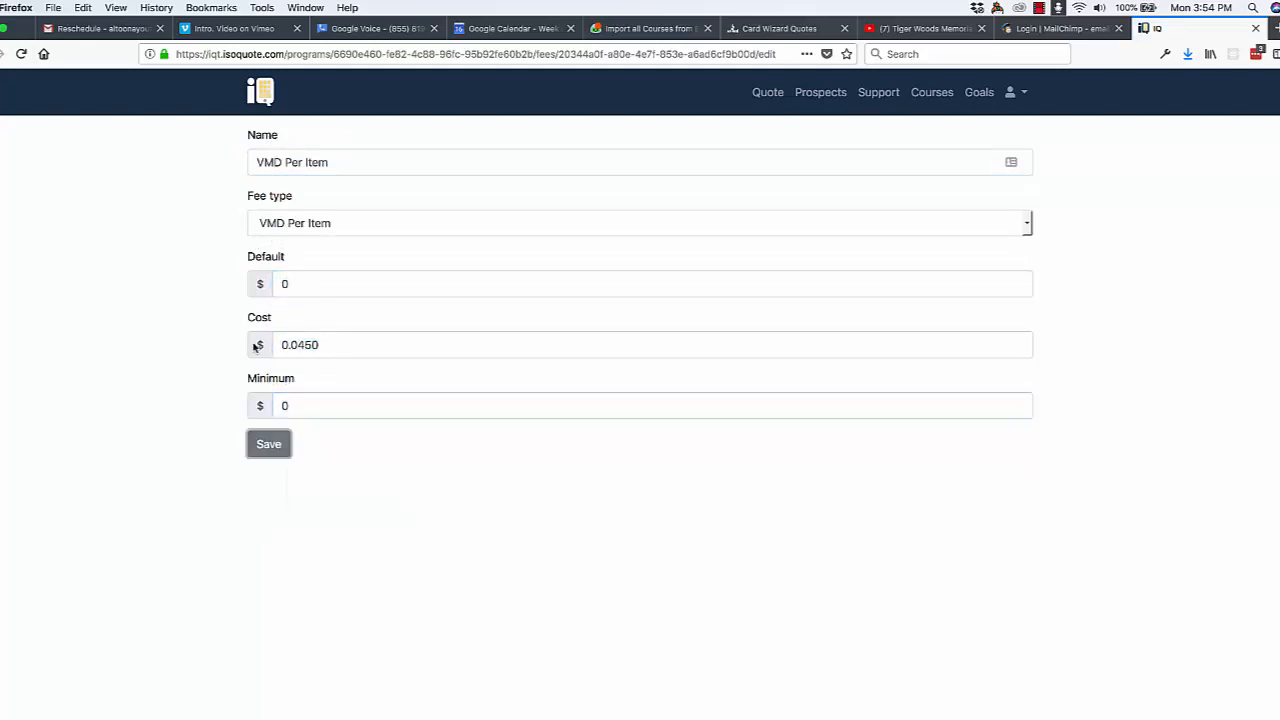
left_click(274, 447)
- Open the details of the fee named Monthly Fee in the True Flat Rate program
scroll(323, 451, "down", 3)
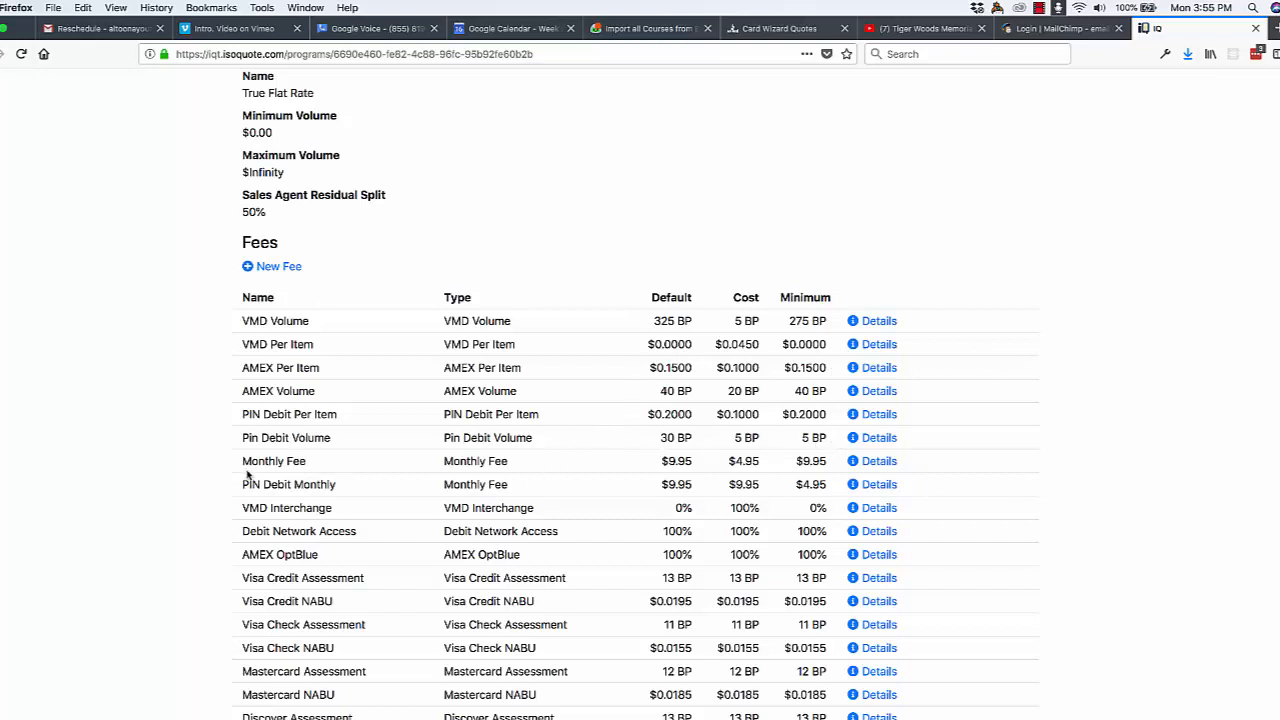
left_click(878, 462)
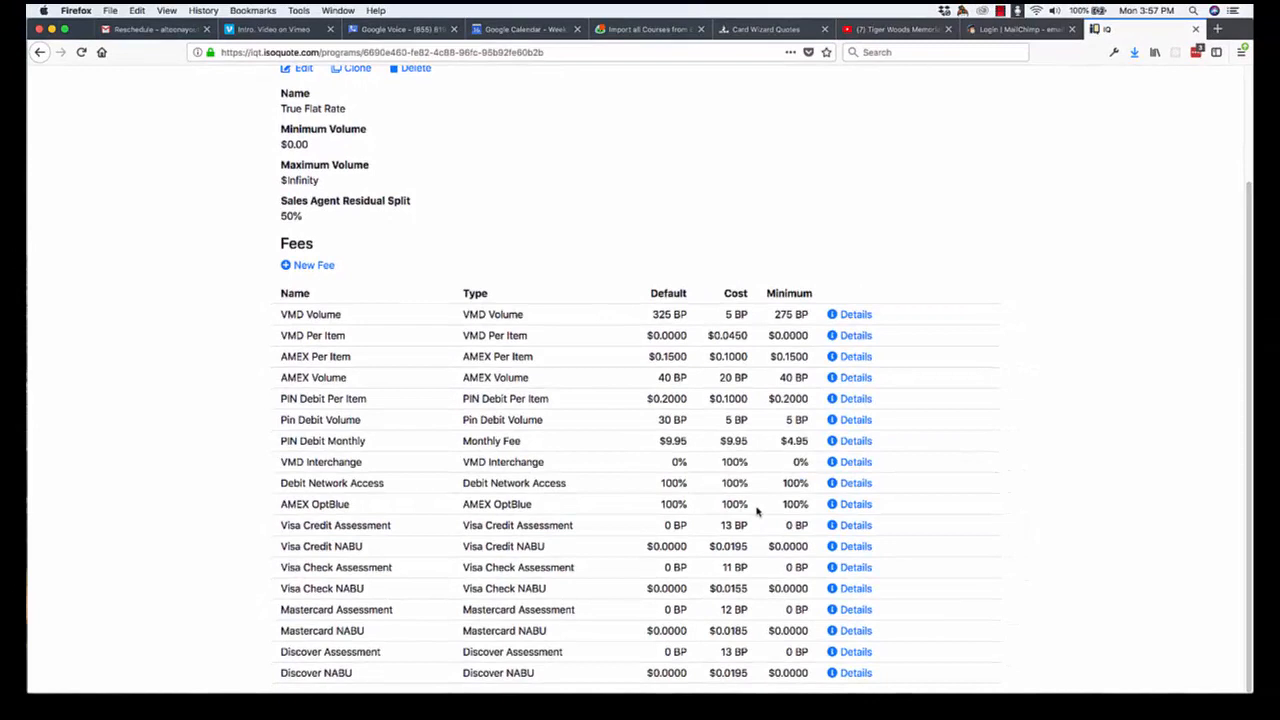
- Start a new quote for a full-service restaurant merchant
scroll(733, 320, "up", 3)
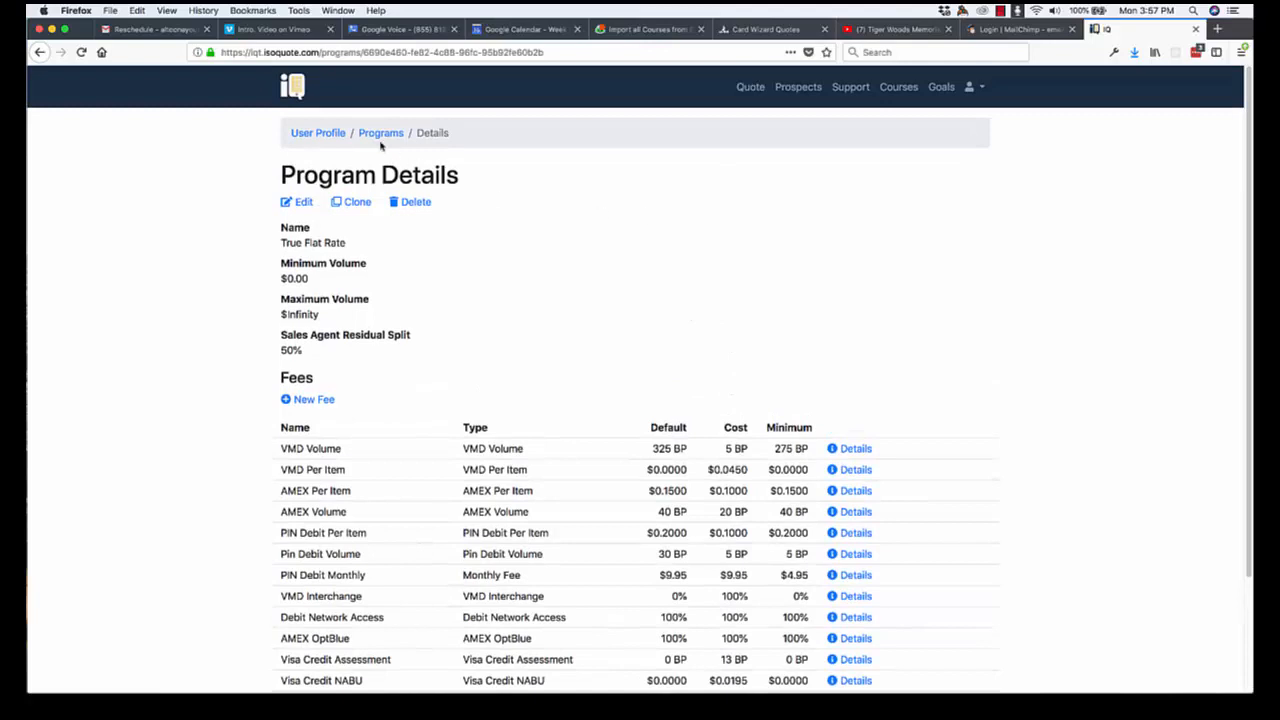
left_click(752, 89)
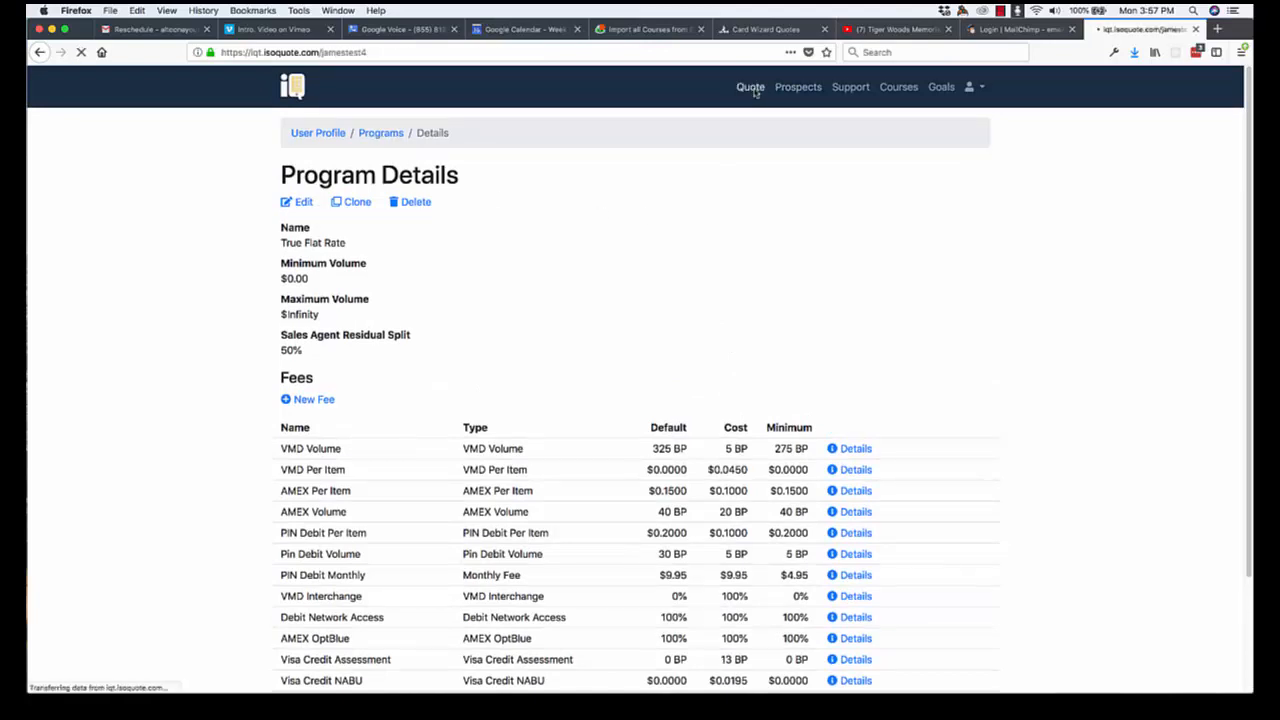
left_click(676, 201)
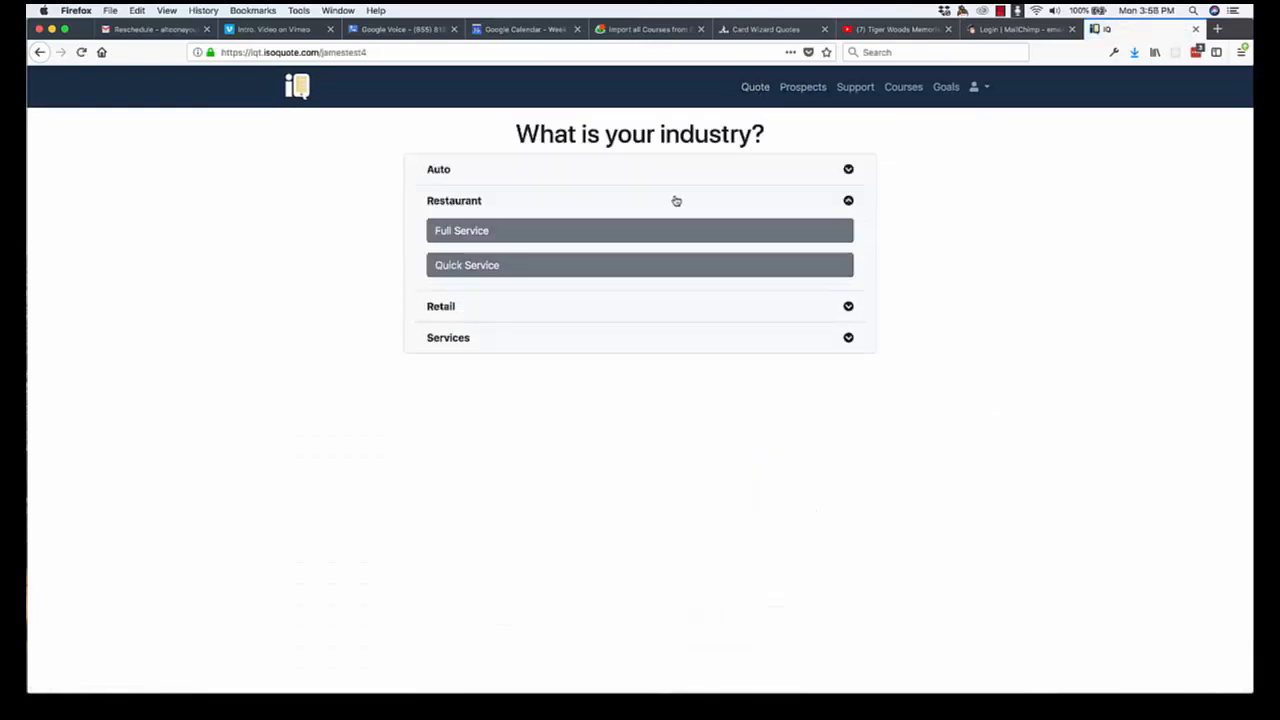
left_click(492, 233)
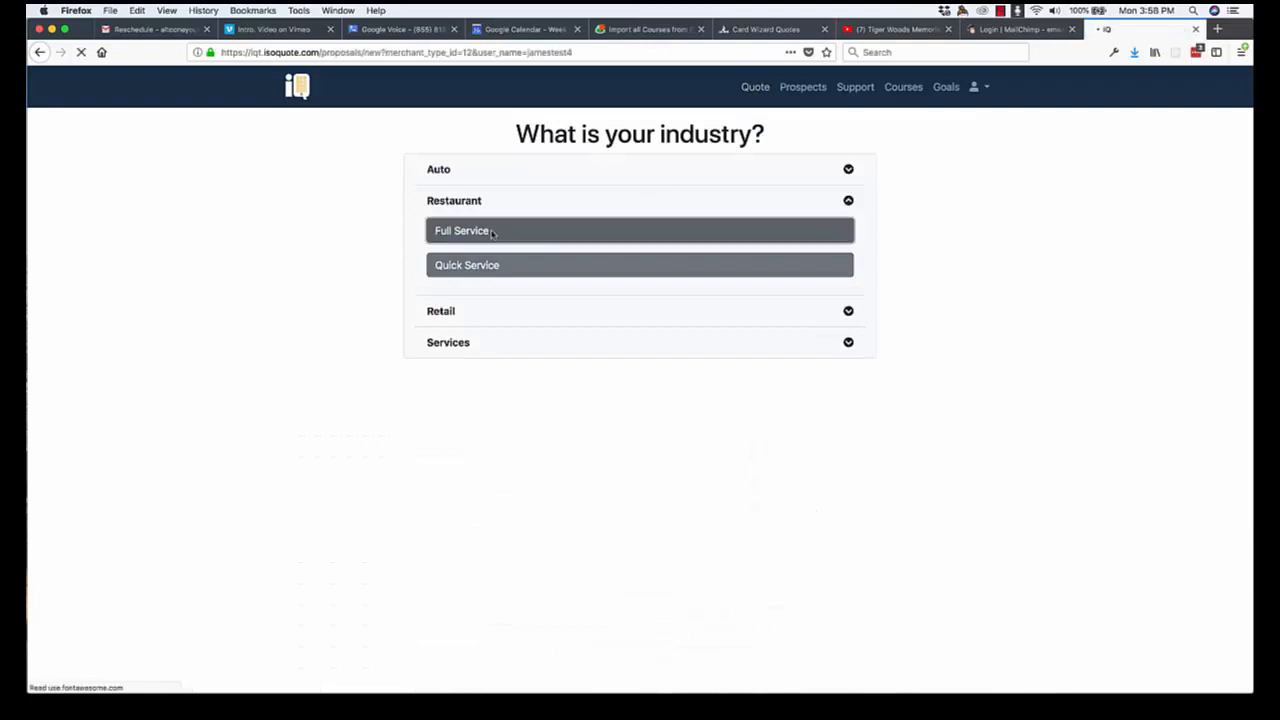
- Enter merchant activity with a total volume of $20,000 and total fees of $643.00, and create the estimate
type("0000")
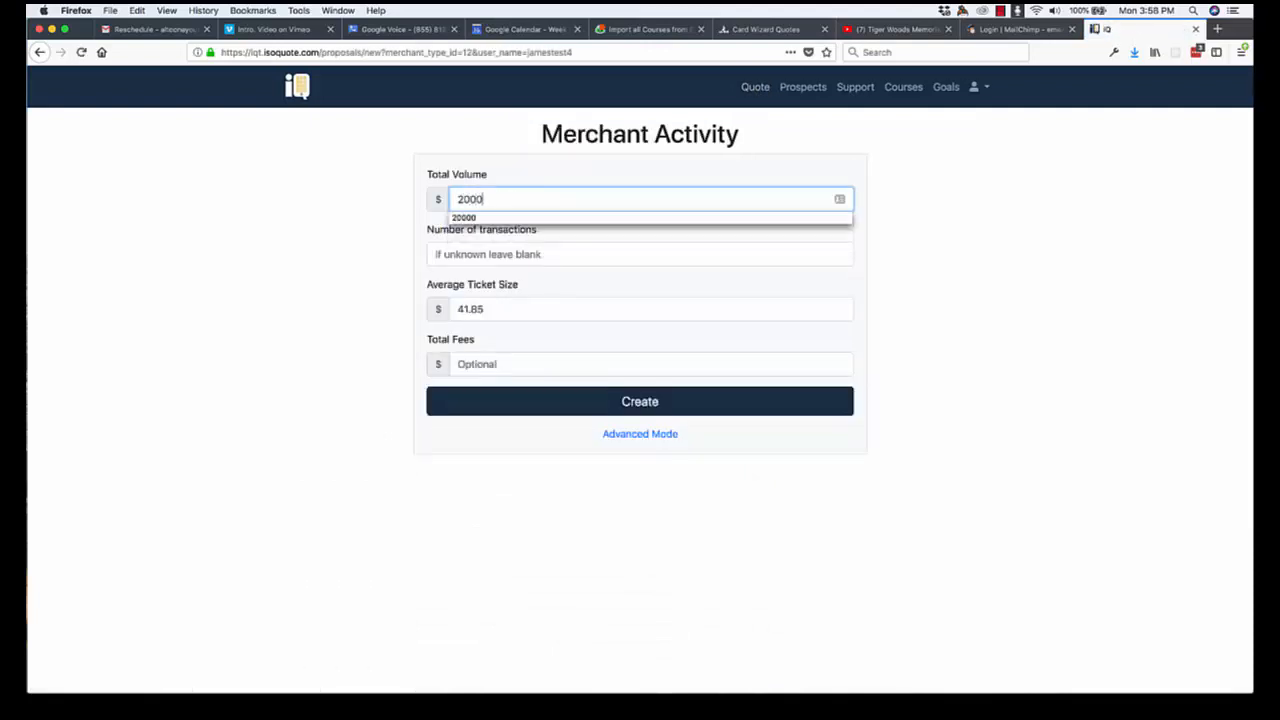
key("Tab")
key("Tab")
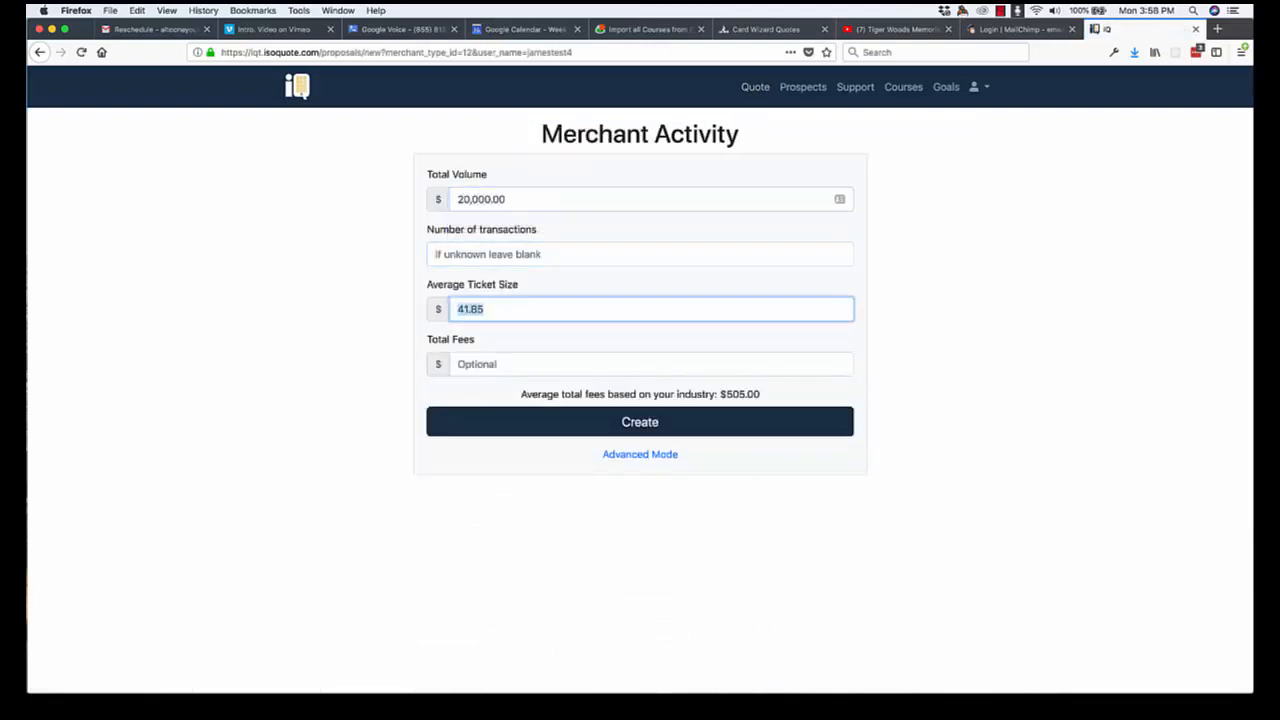
key("Tab")
type("6")
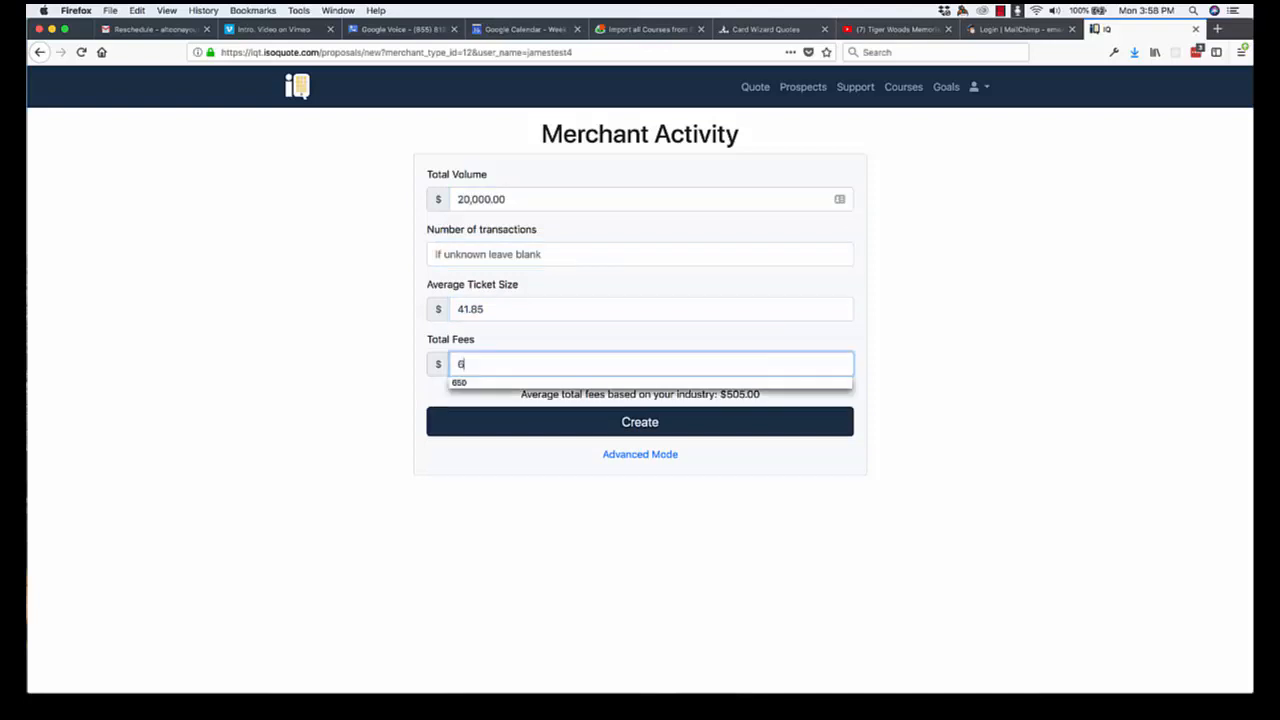
type("43.00")
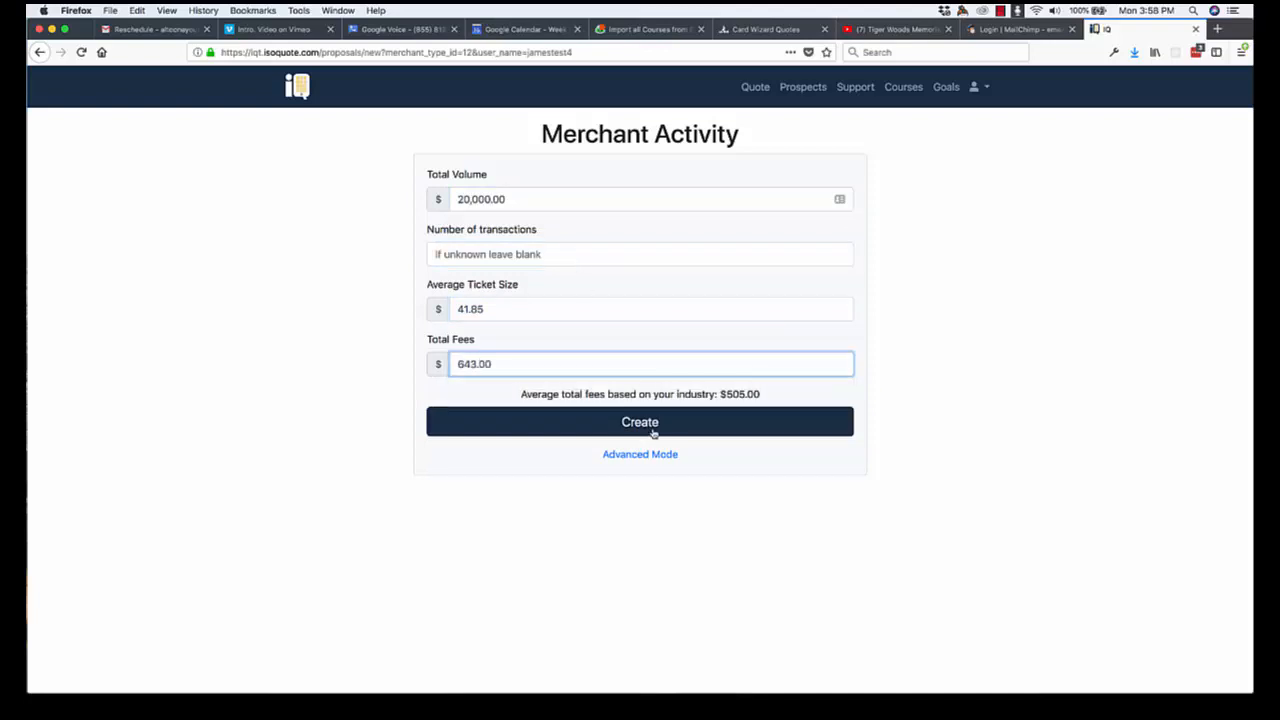
left_click(652, 432)
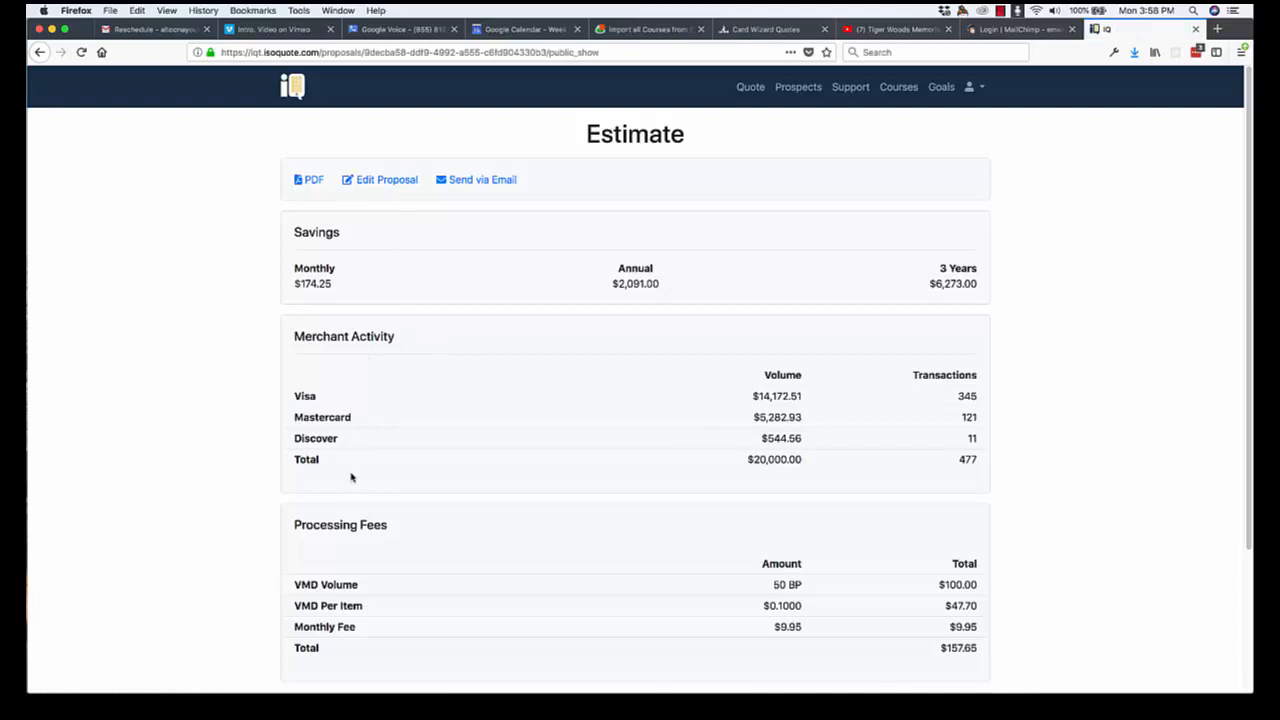
- Edit the proposal, compare the potential programs and choose True Flat Rate from XYZ Processor
left_click(368, 180)
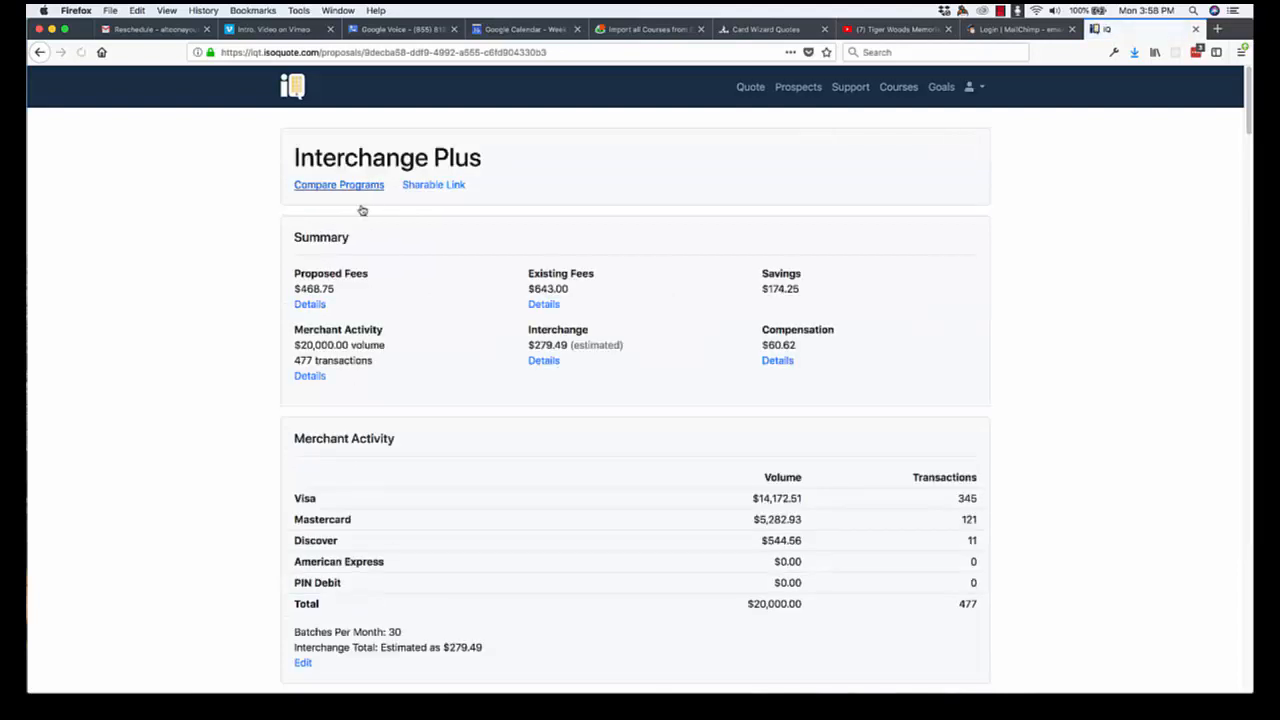
left_click(350, 186)
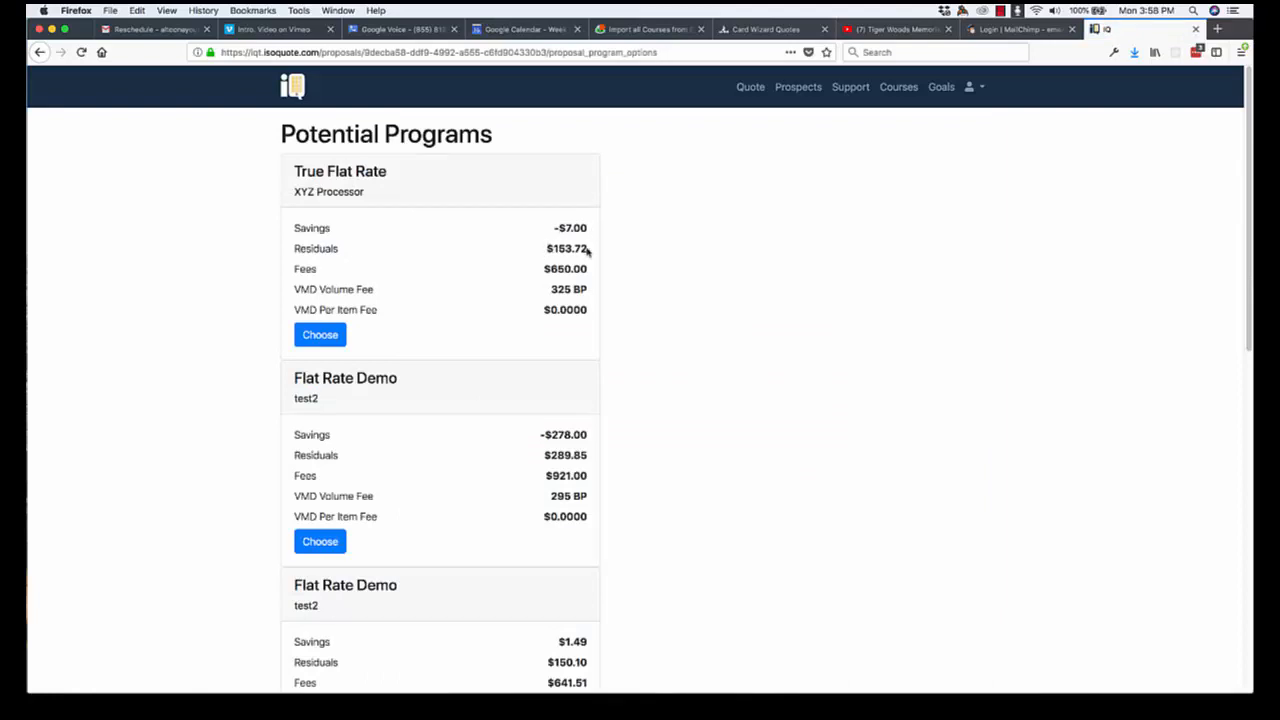
scroll(557, 457, "down", 5)
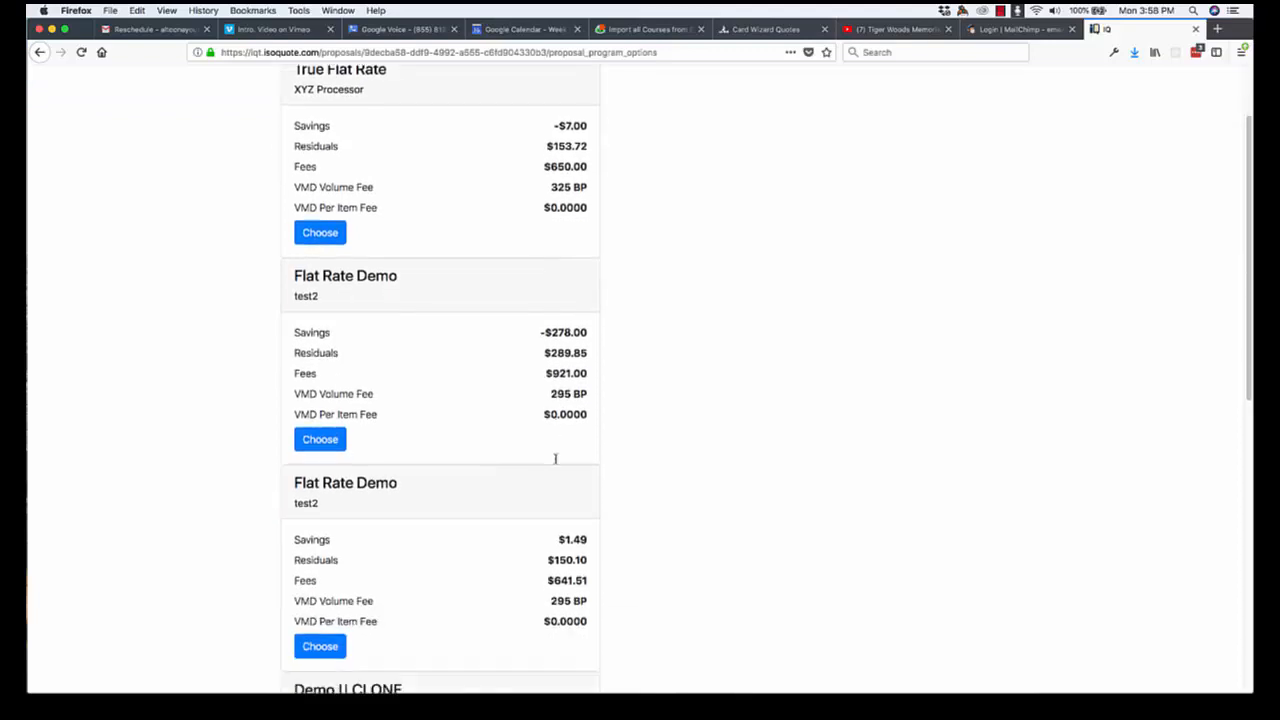
scroll(557, 460, "down", 2)
scroll(557, 458, "down", 5)
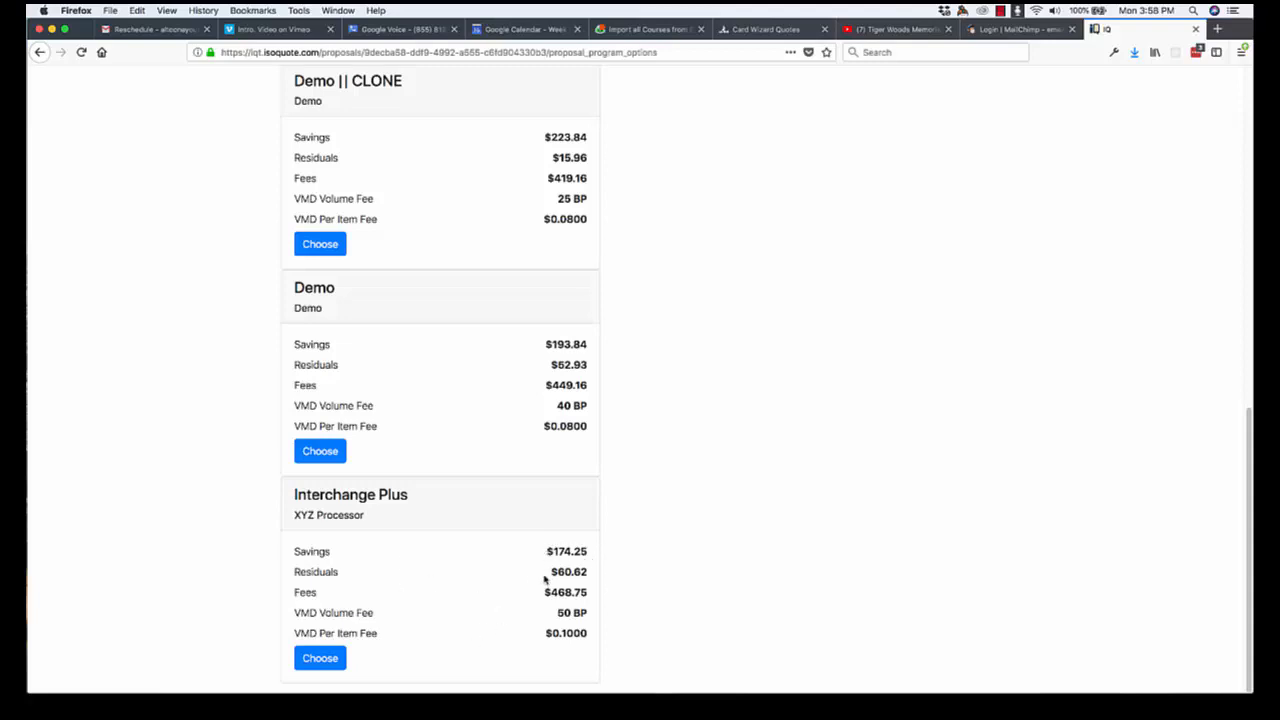
scroll(557, 573, "up", 12)
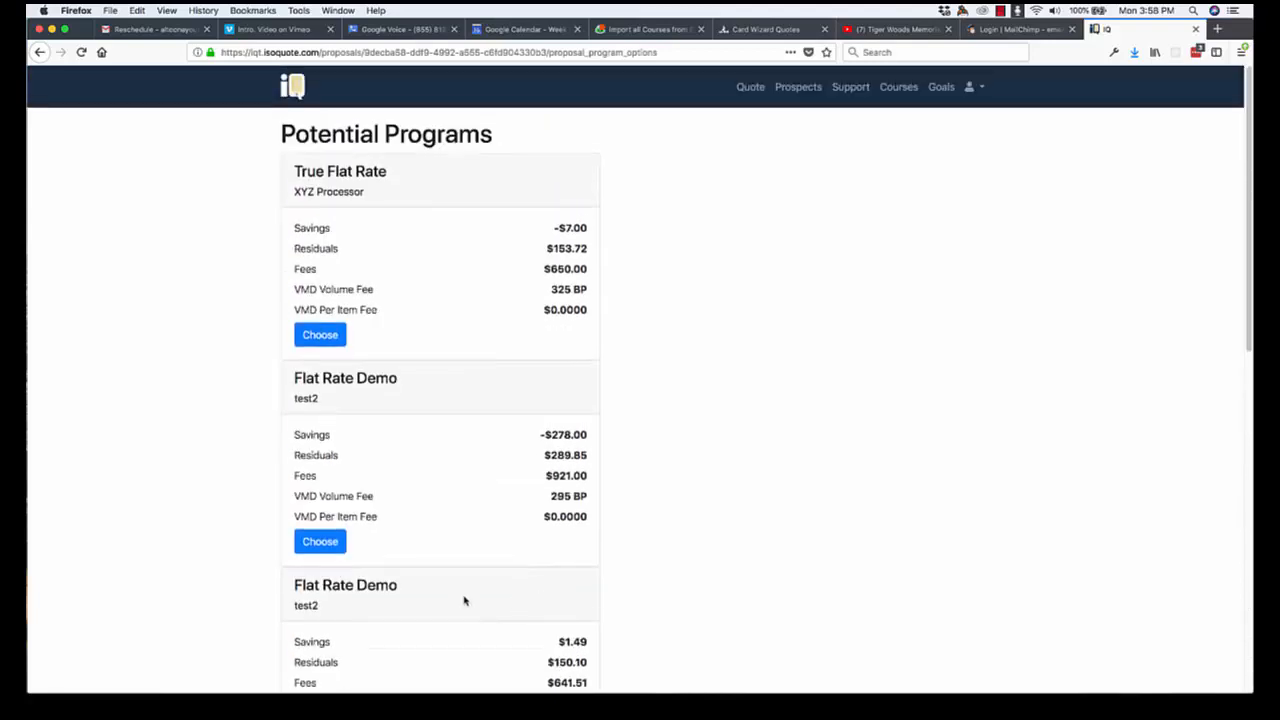
left_click(320, 335)
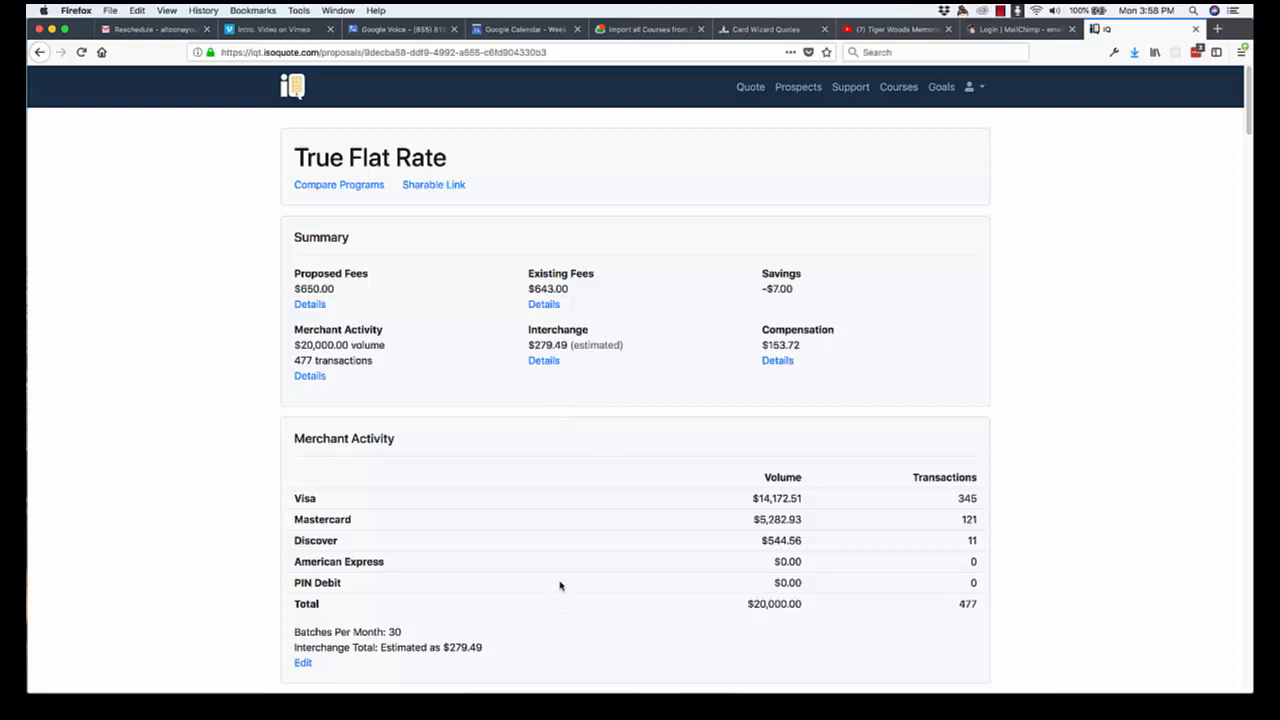
- Set the VMD Volume amount in the proposal's proposed fees to 275 BP, save it and return to the proposal
scroll(561, 583, "down", 1)
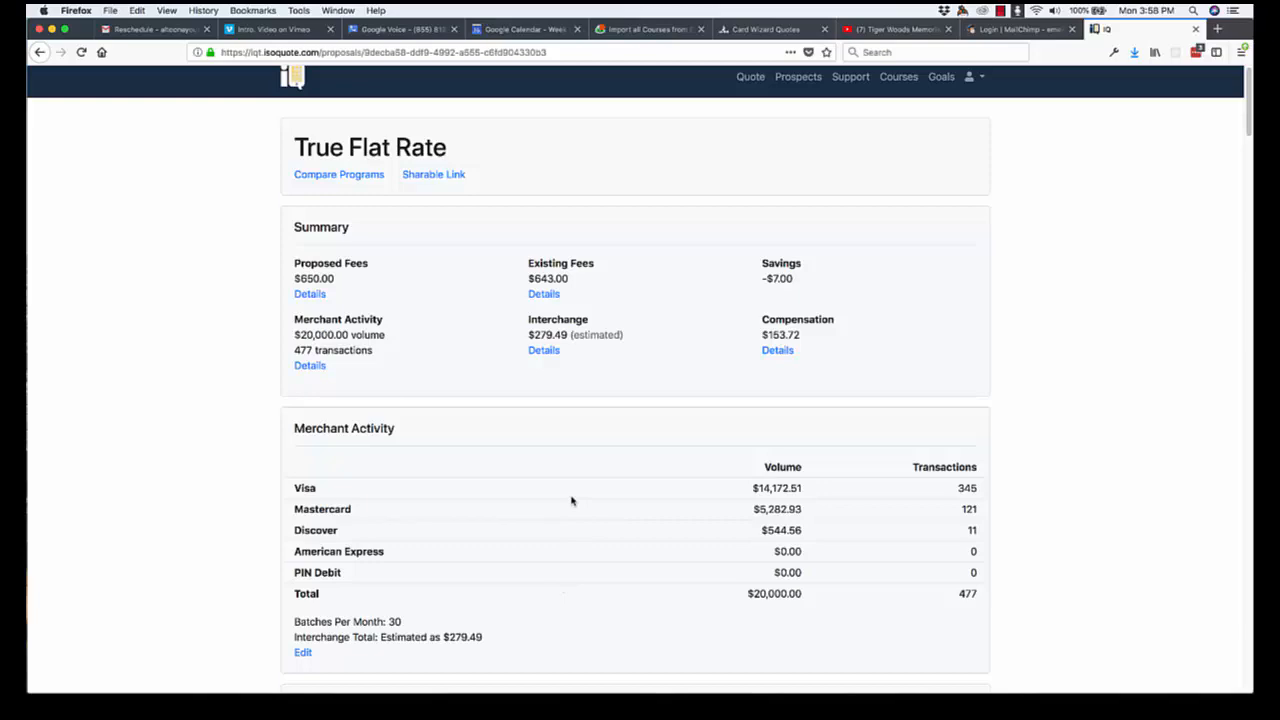
scroll(571, 501, "down", 10)
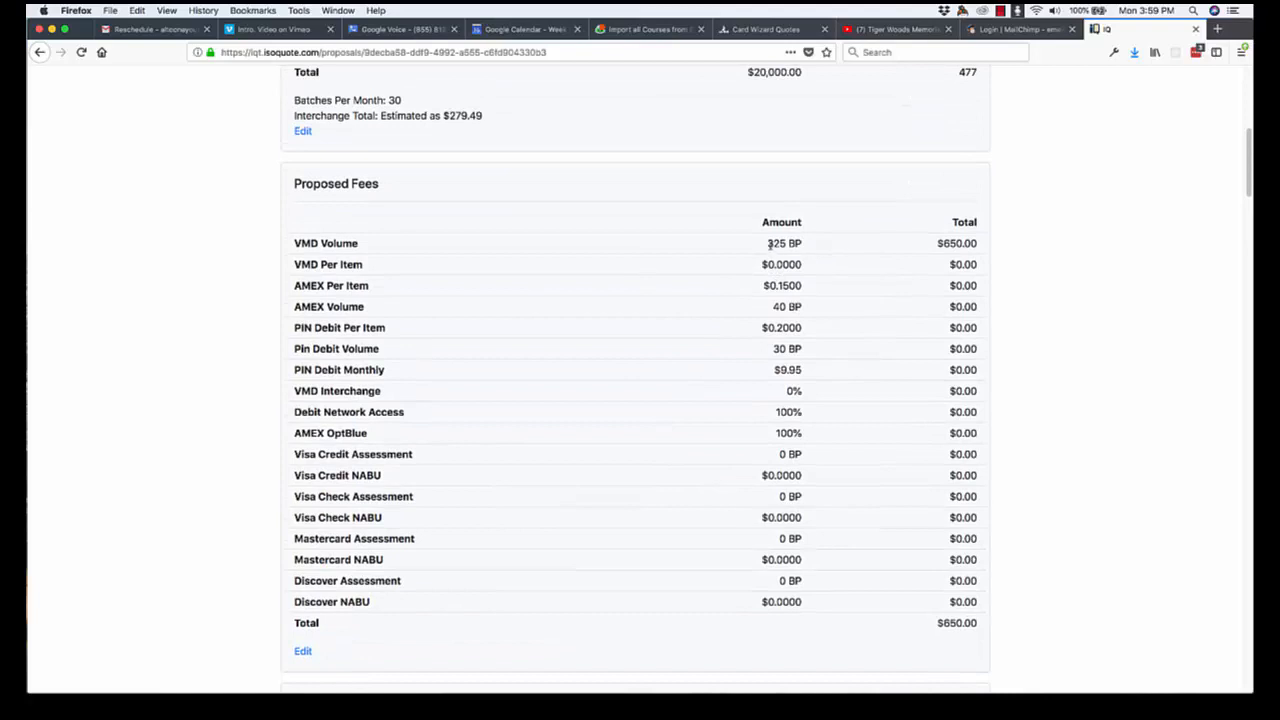
triple_click(780, 243)
left_click_drag(938, 243, 977, 243)
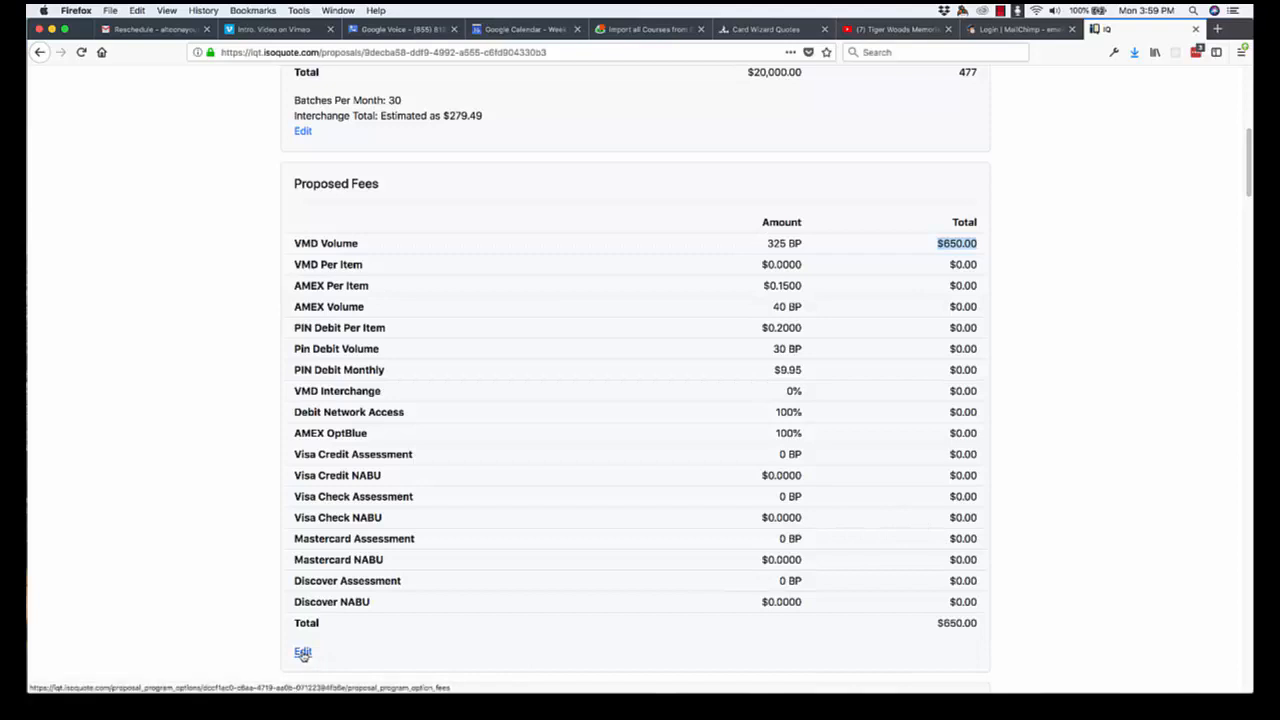
left_click(303, 652)
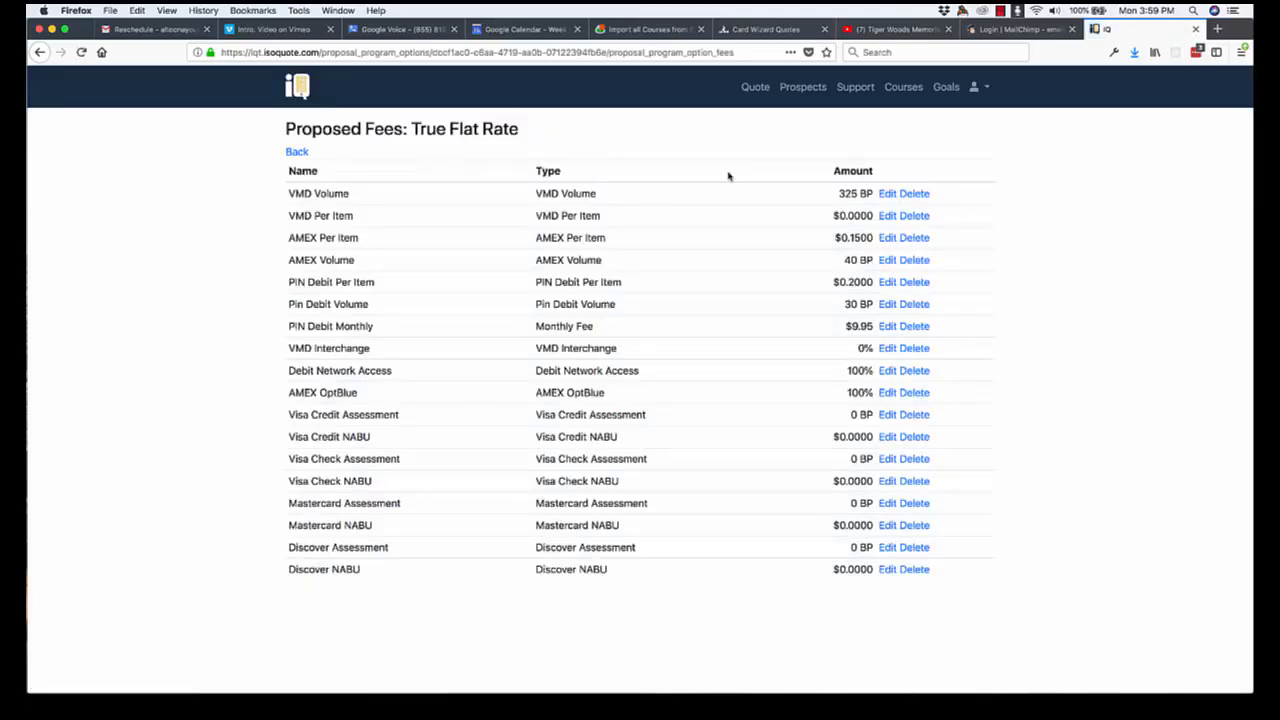
left_click(888, 194)
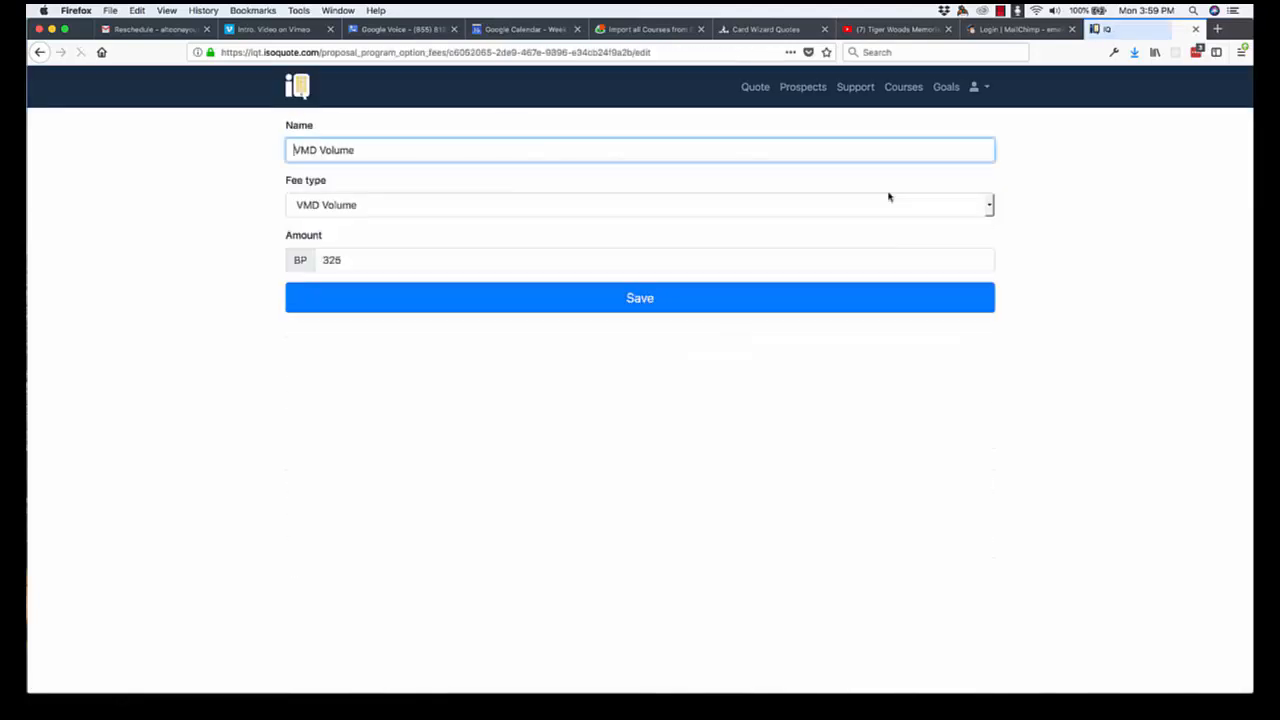
left_click_drag(371, 264, 274, 261)
right_click(274, 261)
left_click(236, 243)
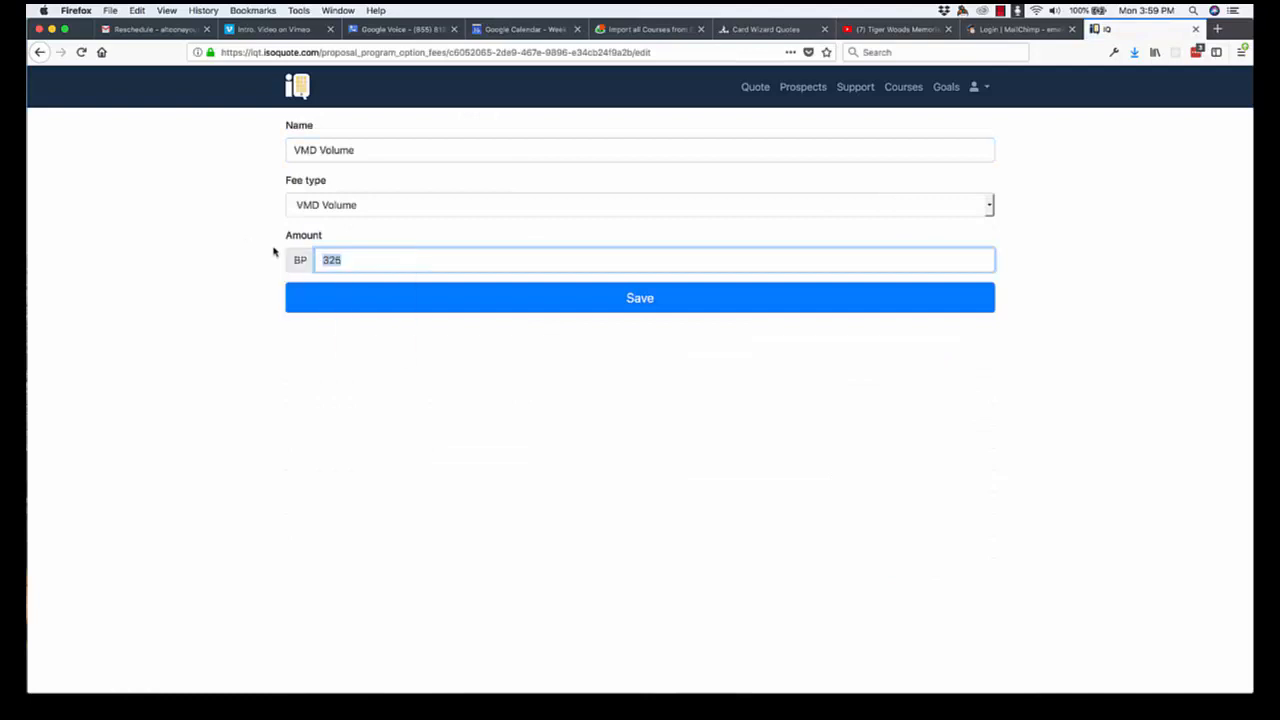
key("Right")
type("275")
key("super+a")
type("2")
key("BackSpace")
type("2")
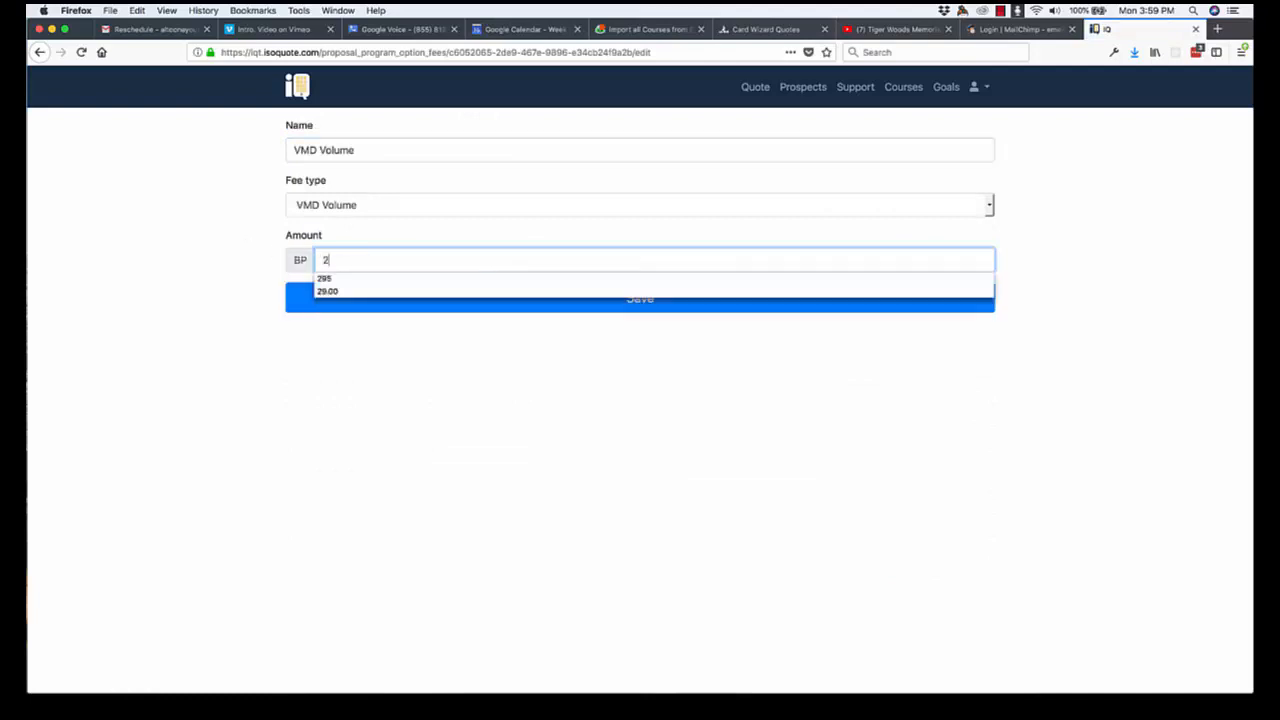
type("75")
left_click(357, 302)
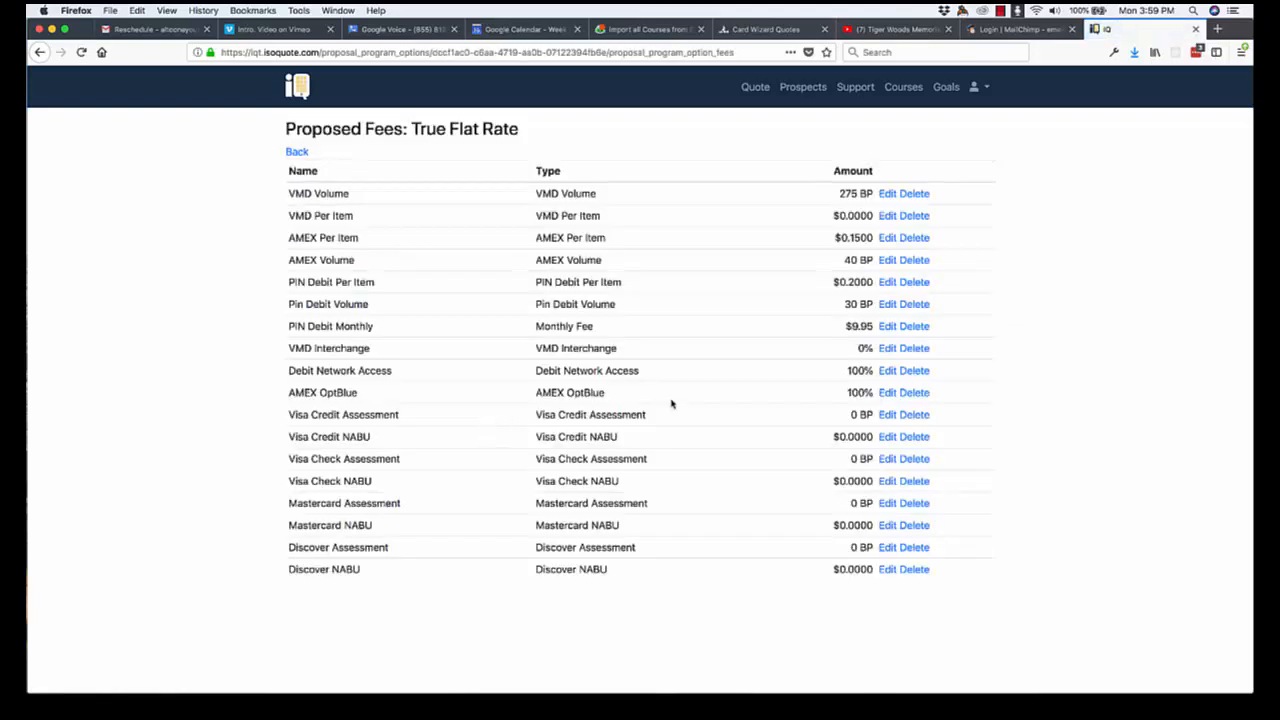
left_click(299, 154)
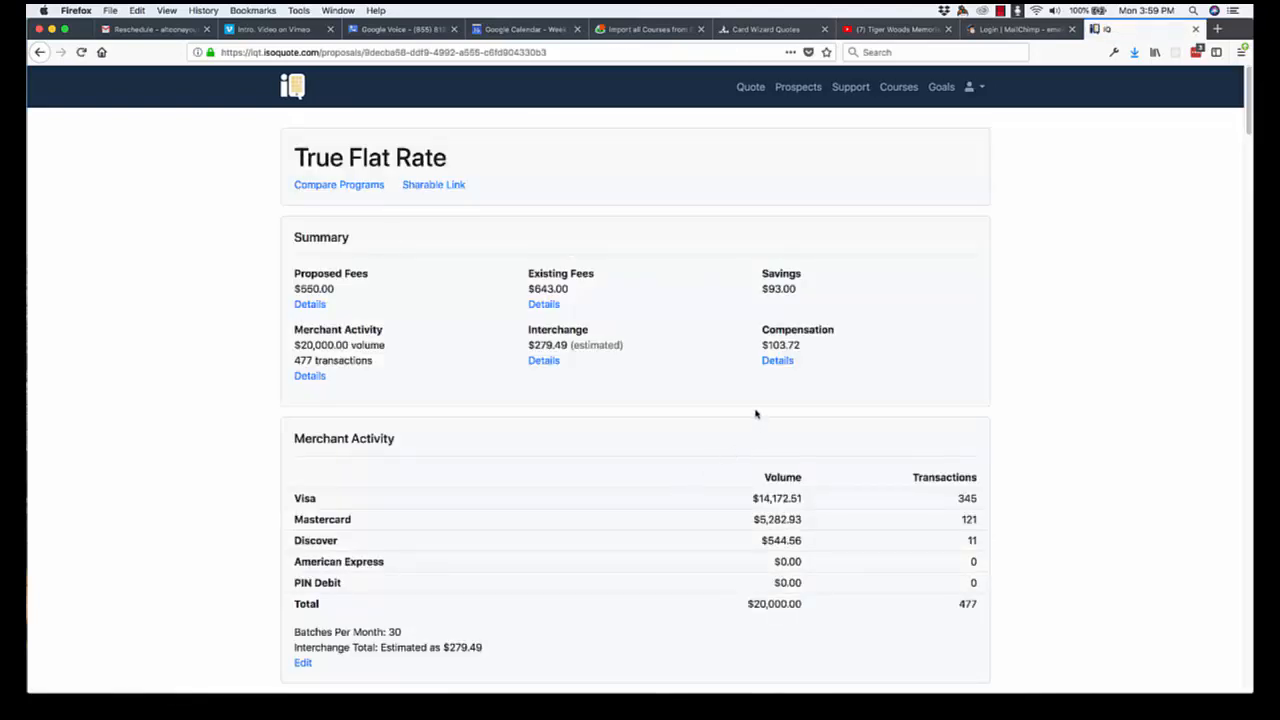
- Review the proposal's savings and compensation, then open its sharable estimate and generate the PDF version
left_click_drag(761, 288, 804, 291)
left_click_drag(763, 347, 808, 349)
left_click(808, 349)
left_click(456, 186)
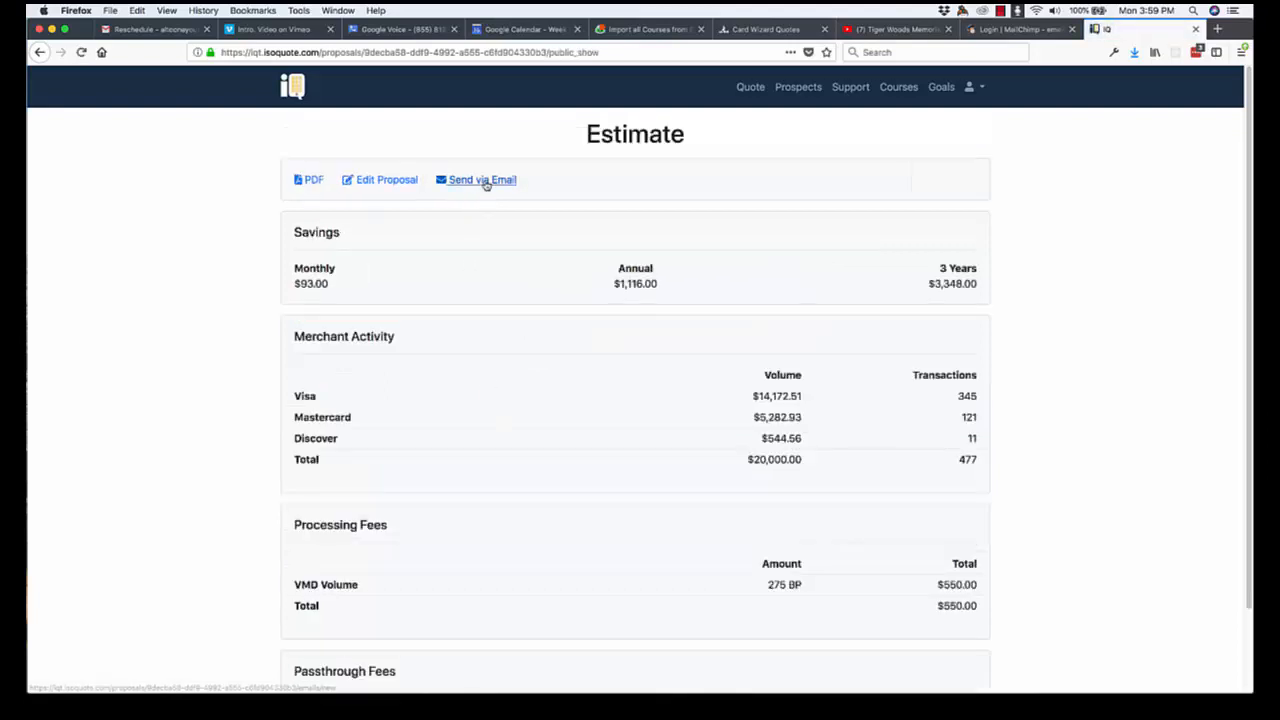
left_click(311, 181)
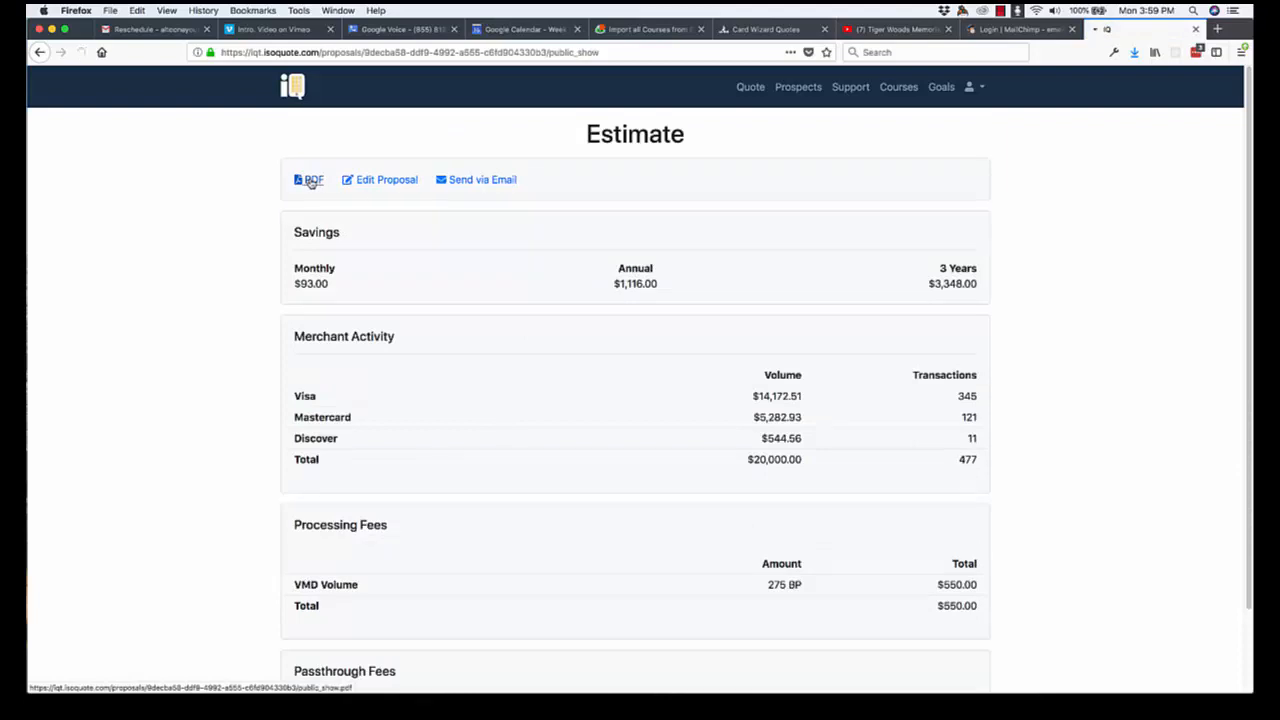